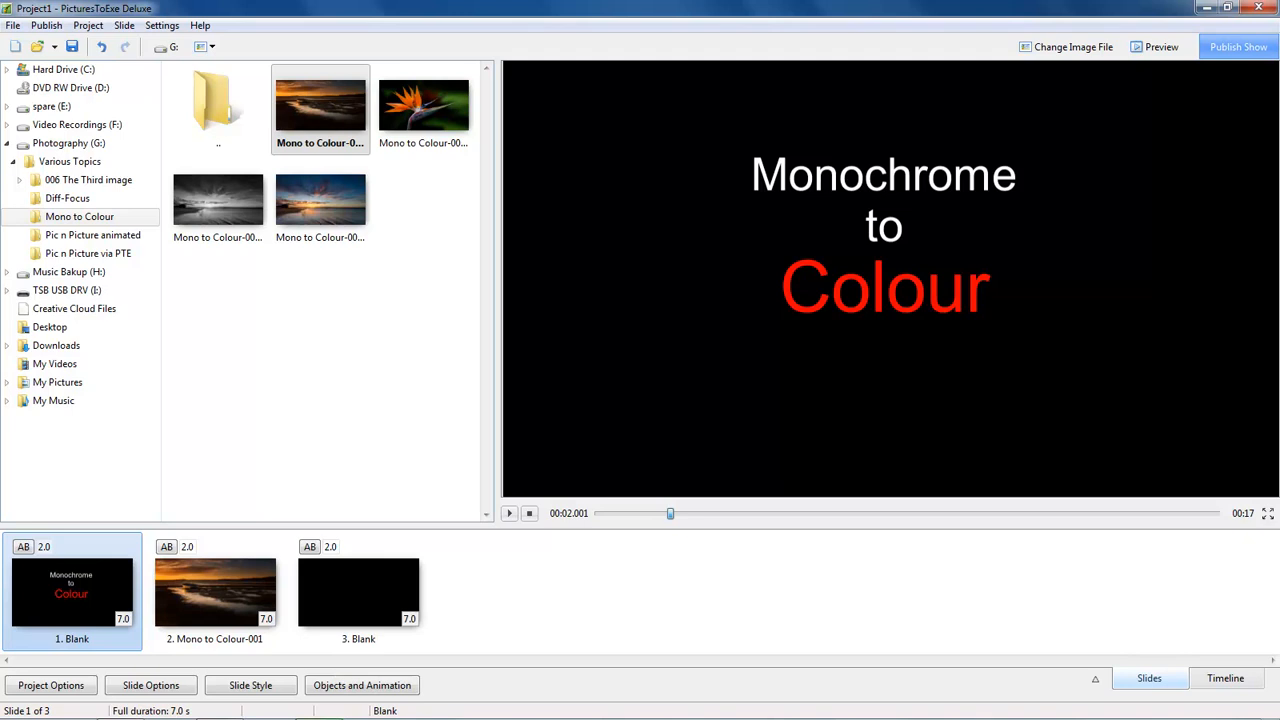
Open the object animation of slide 2 and add a key frame for the image at 7.000 s.
{"action": "left_click", "coordinate": [193, 601]}
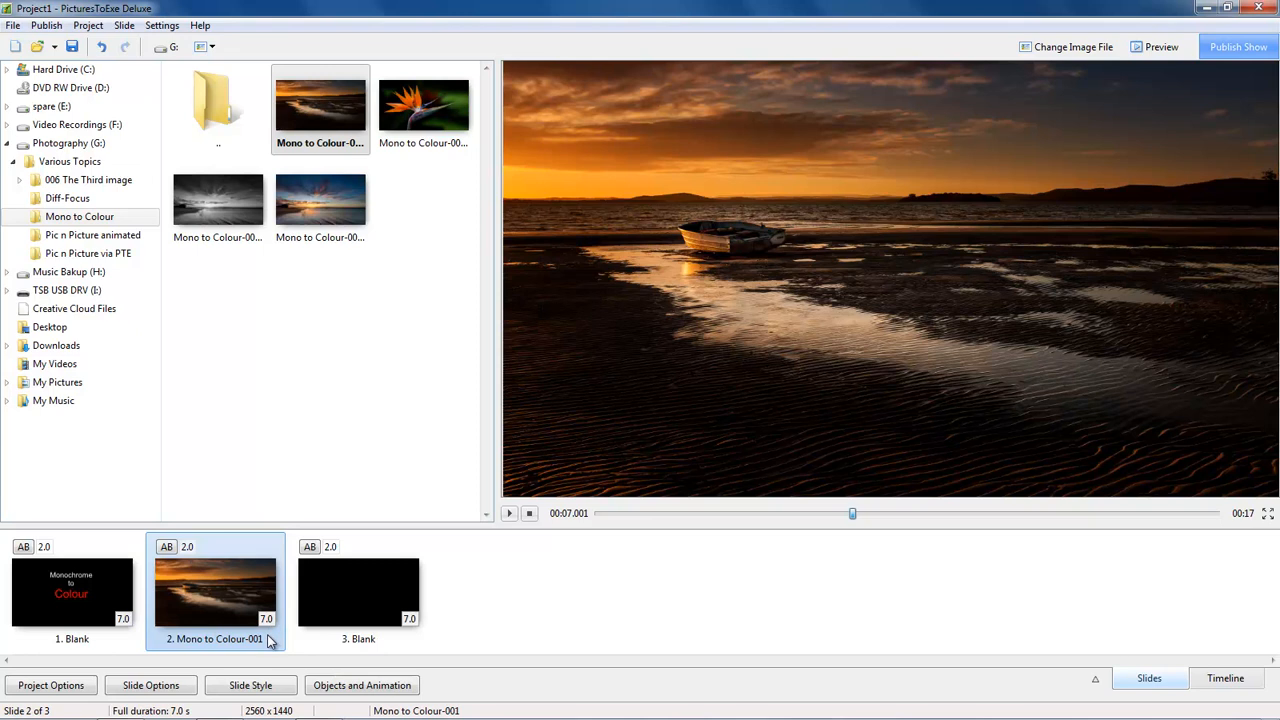
{"action": "left_click", "coordinate": [343, 688]}
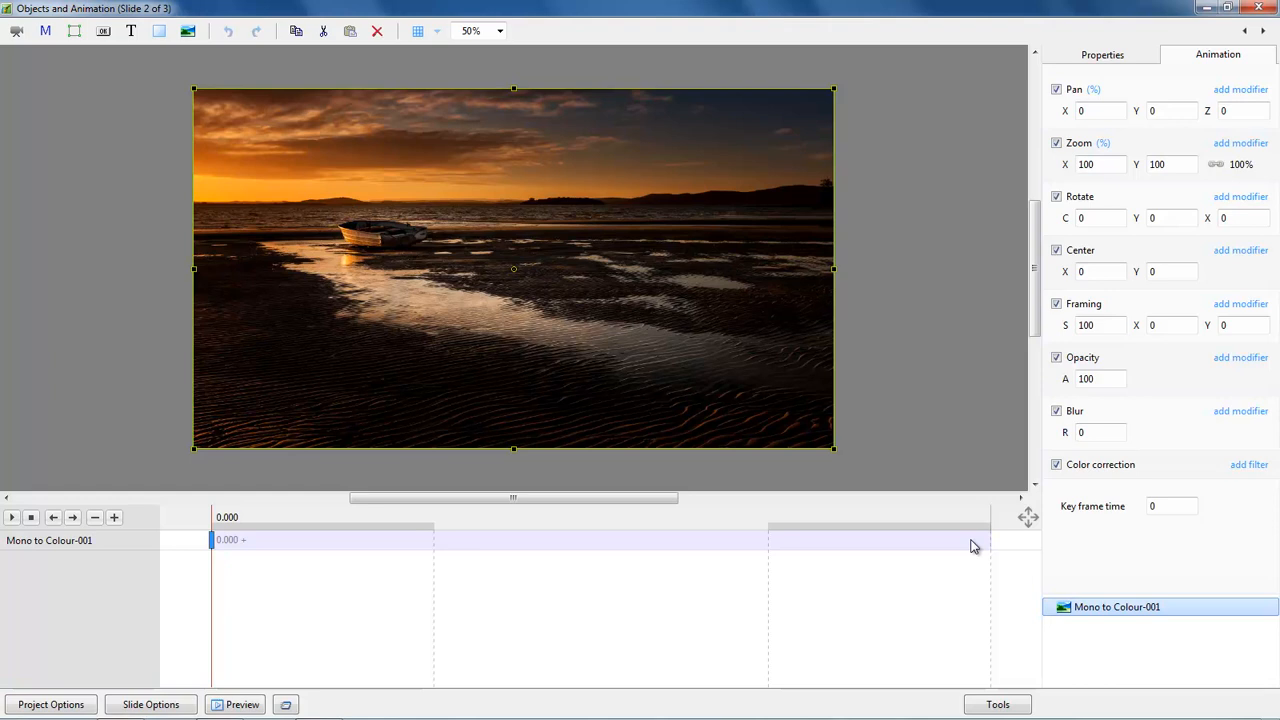
{"action": "key", "text": "Insert"}
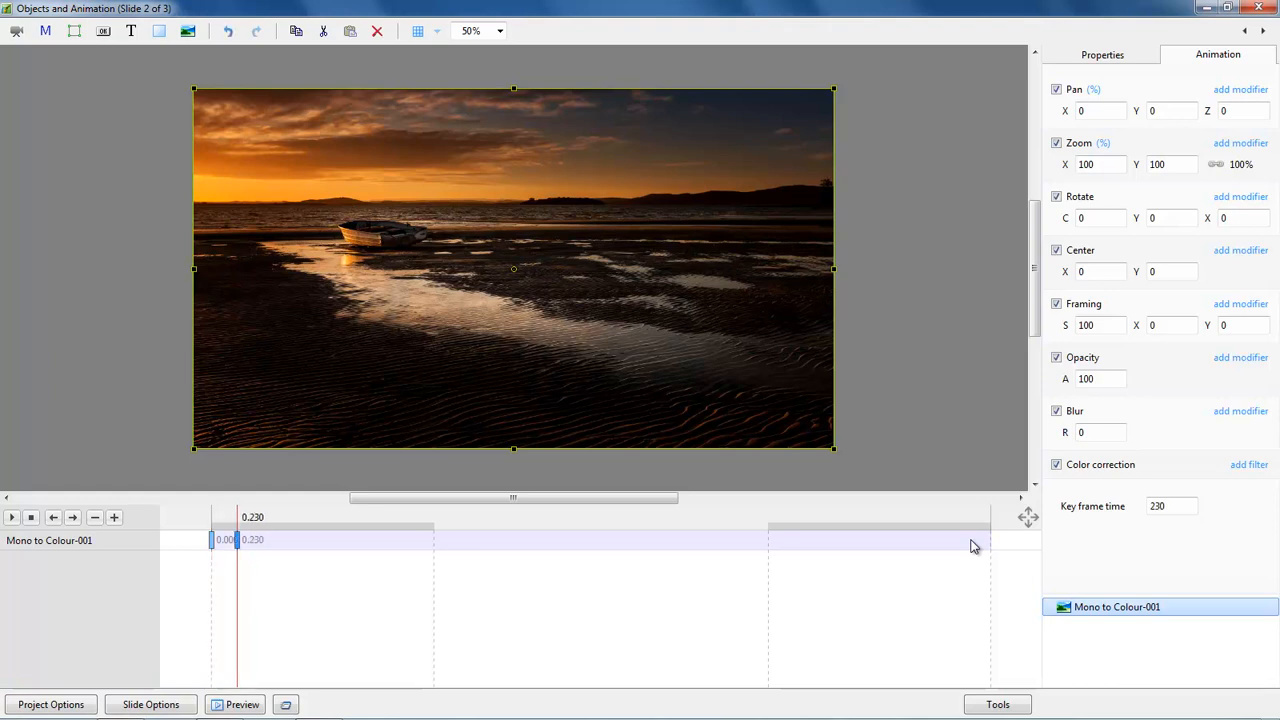
{"action": "left_click_drag", "start_coordinate": [238, 542], "coordinate": [995, 564]}
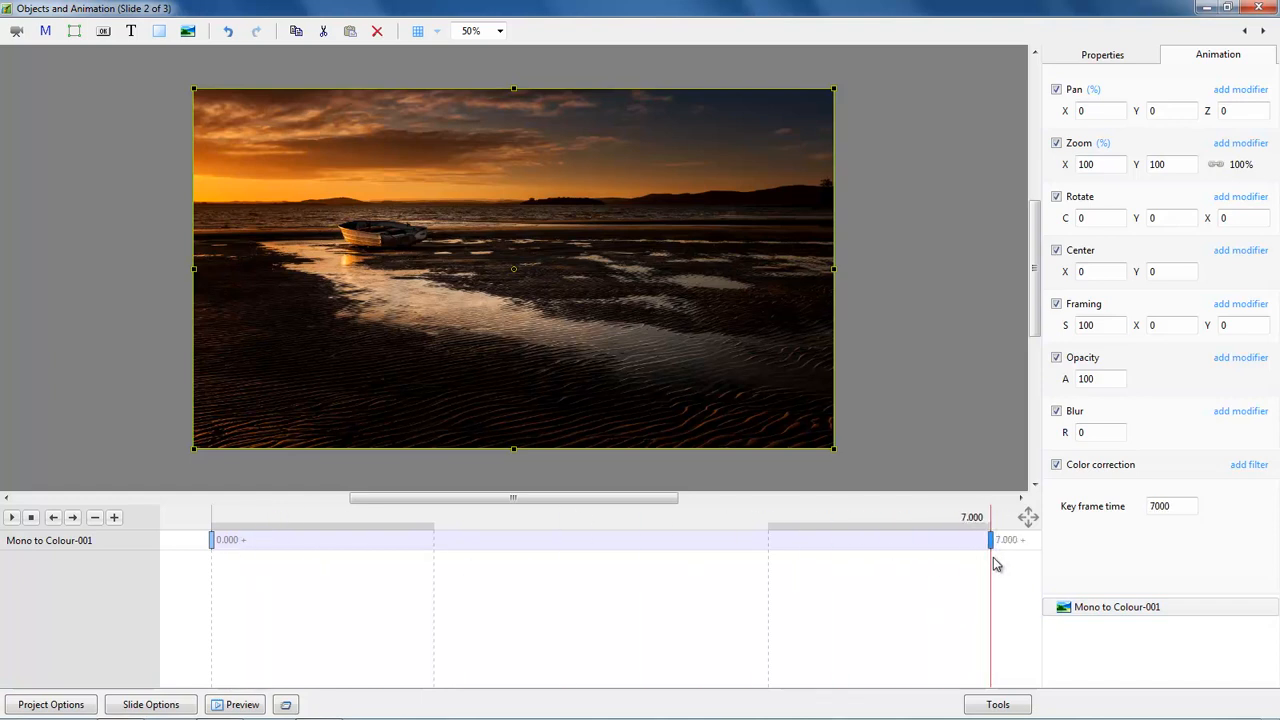
Add a Hue / Saturation filter to the image's first key frame and set the saturation to -100.
{"action": "left_click", "coordinate": [212, 542]}
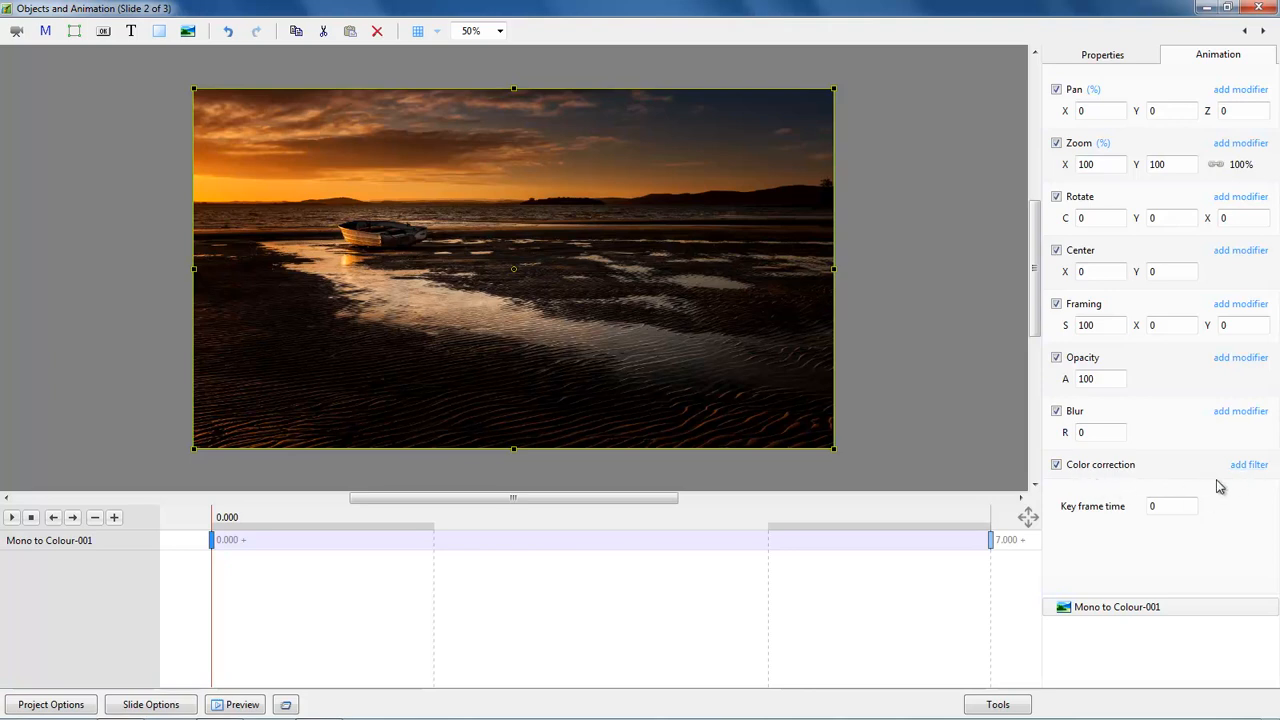
{"action": "left_click", "coordinate": [1250, 466]}
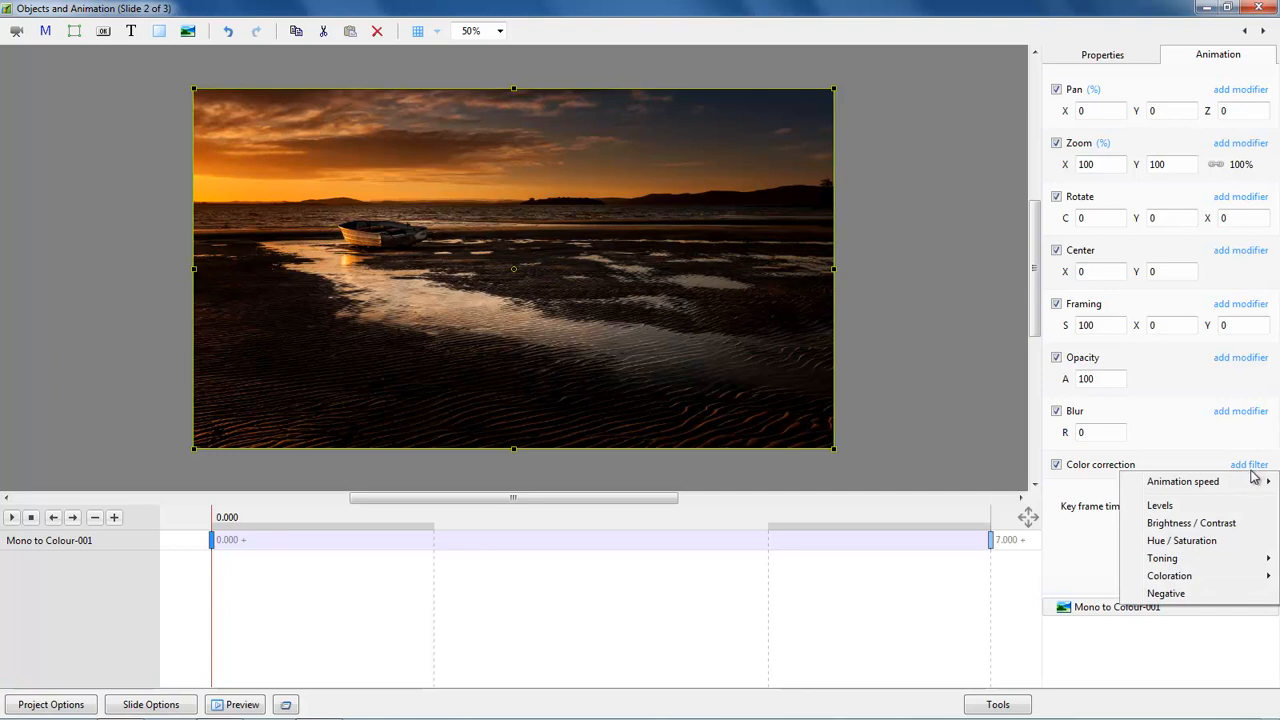
{"action": "left_click", "coordinate": [1193, 546]}
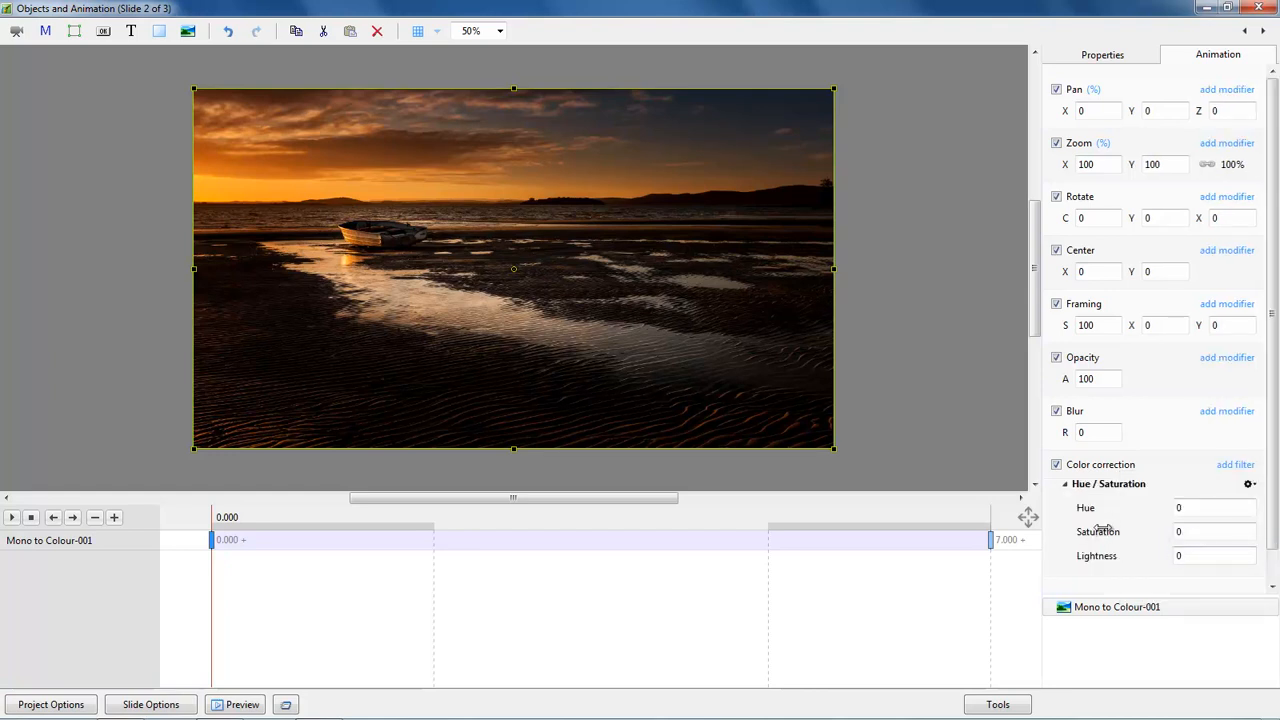
{"action": "left_click_drag", "start_coordinate": [1098, 532], "coordinate": [975, 533]}
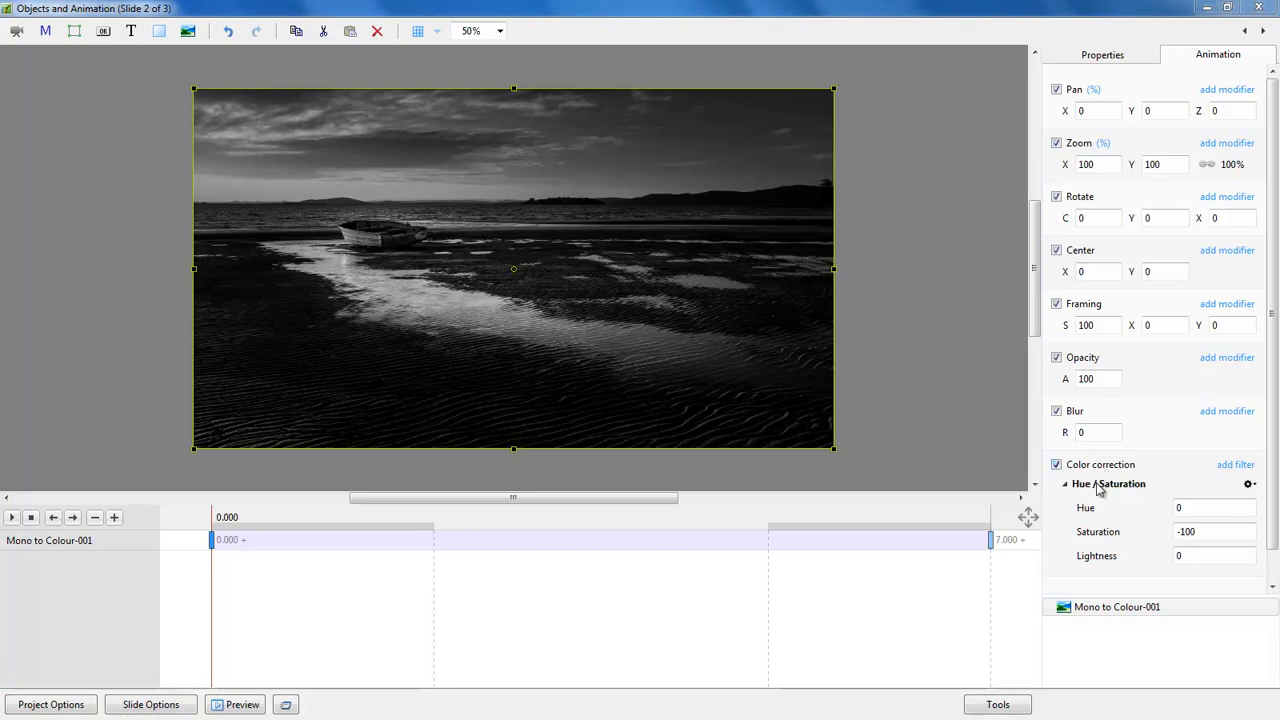
Add a Brightness / Contrast filter to the first key frame, raise brightness and contrast, and play the animation.
{"action": "left_click", "coordinate": [1237, 467]}
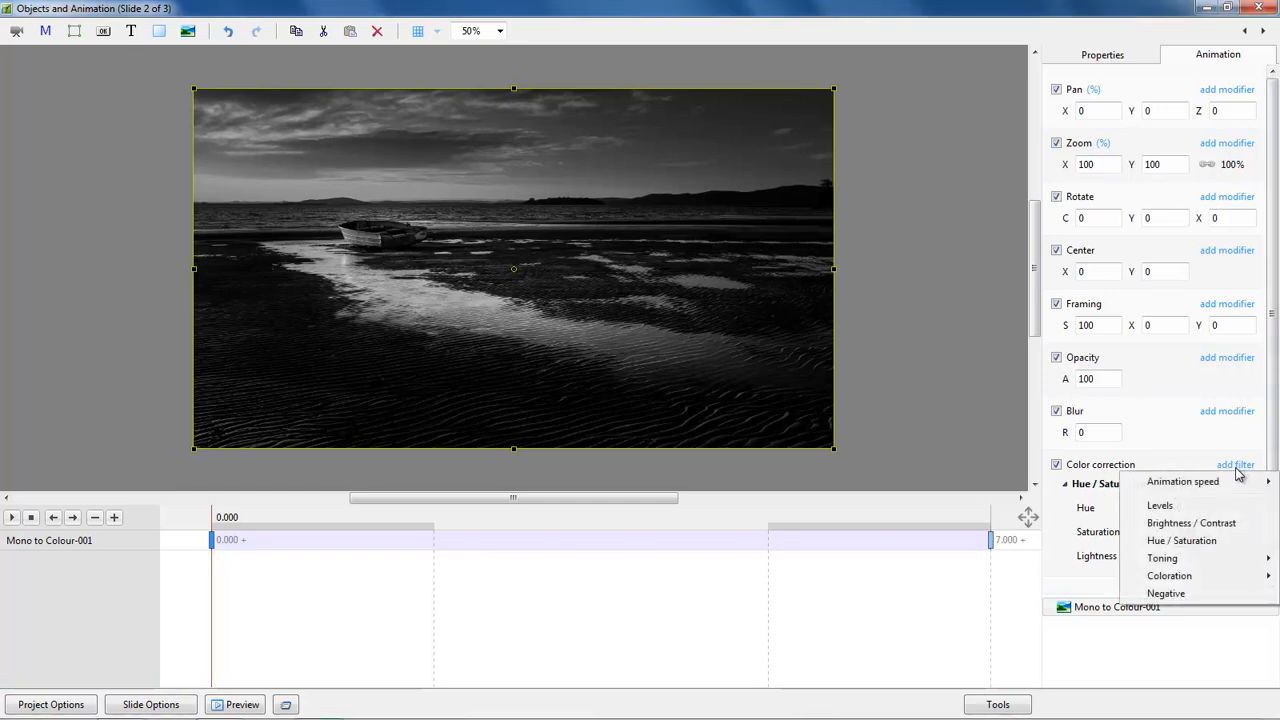
{"action": "left_click", "coordinate": [1190, 523]}
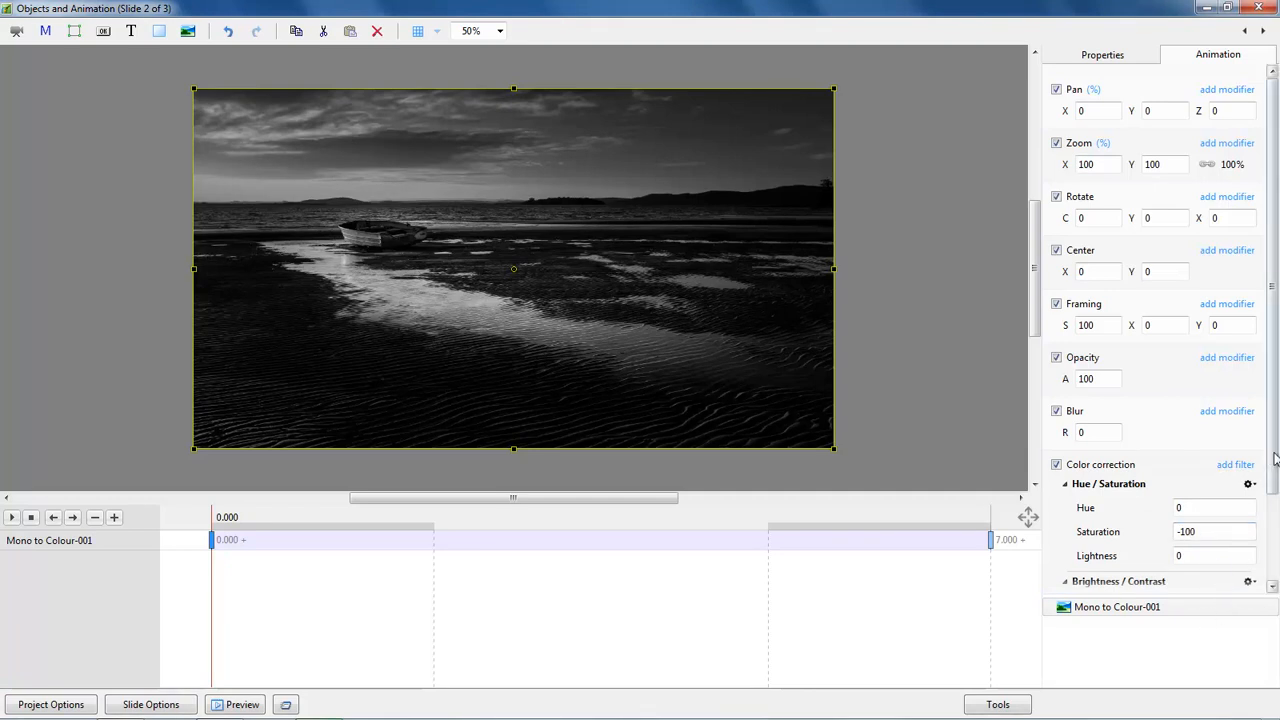
{"action": "scroll", "coordinate": [1268, 570], "scroll_direction": "down", "scroll_amount": 2}
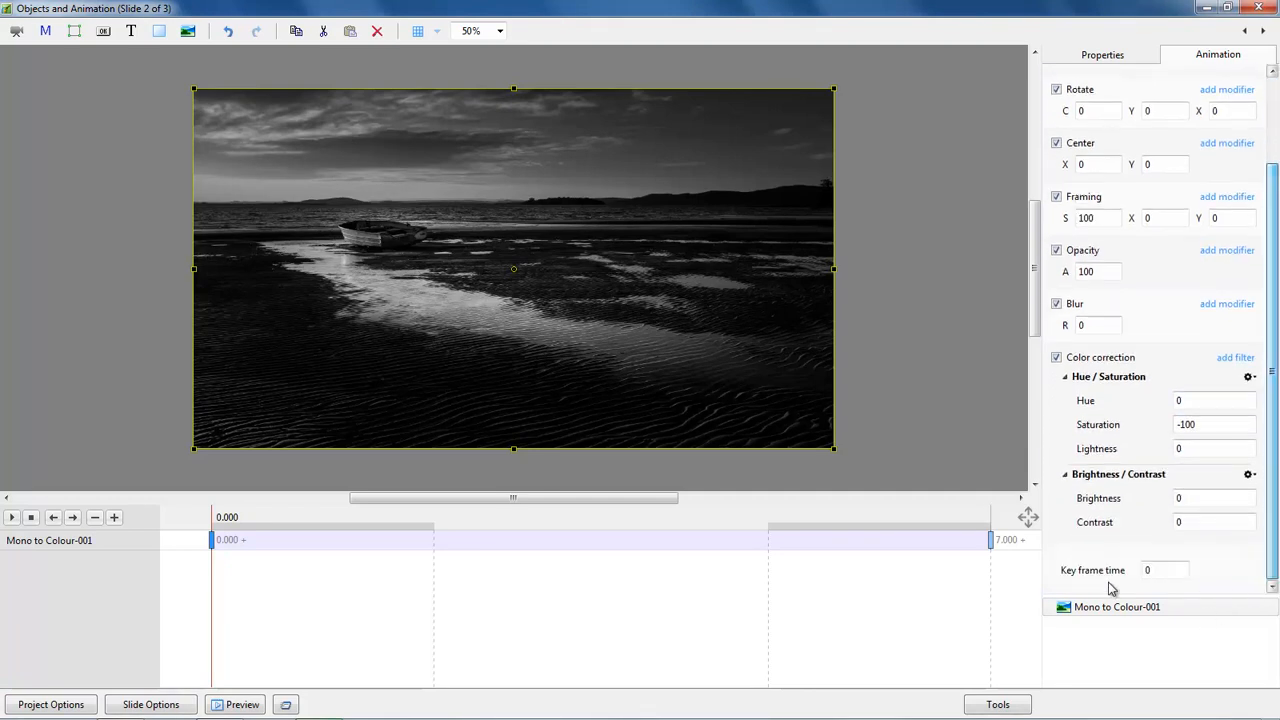
{"action": "left_click_drag", "start_coordinate": [1085, 498], "coordinate": [1100, 521]}
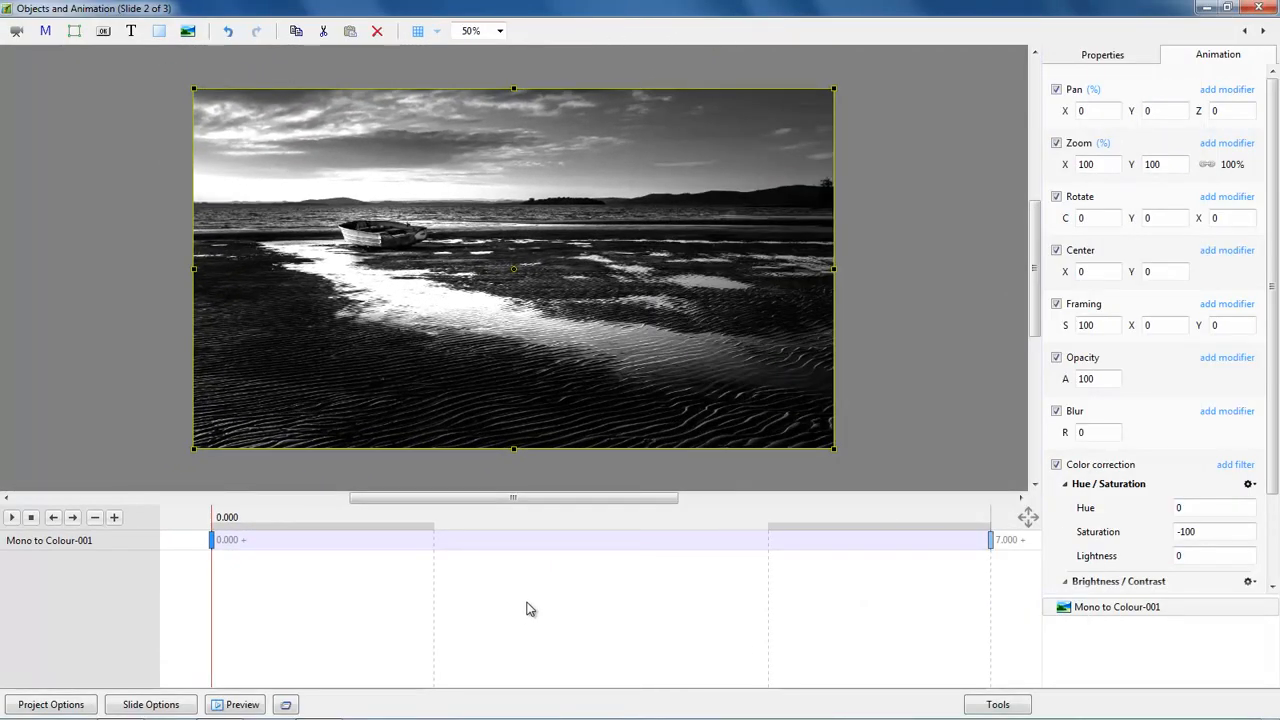
{"action": "left_click", "coordinate": [13, 518]}
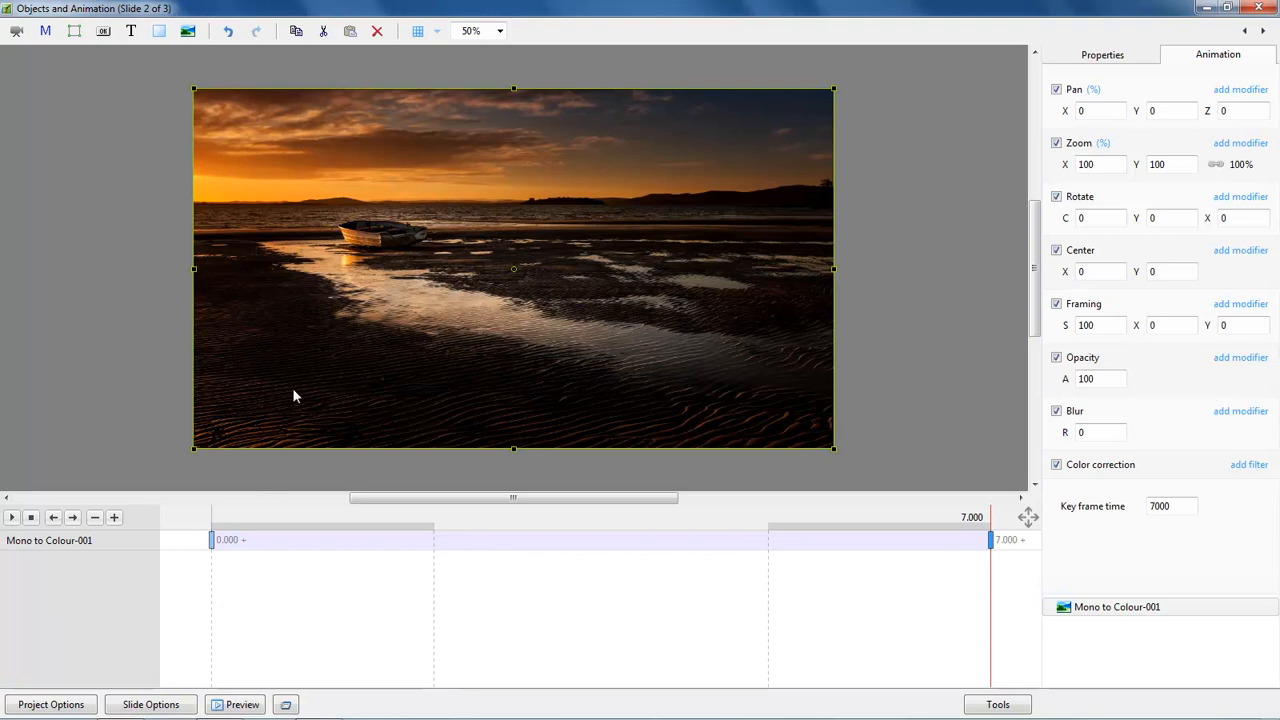
Delay the monochrome key frame to about 3.5 s and play the animation from the start.
{"action": "left_click", "coordinate": [213, 543]}
{"action": "left_click_drag", "start_coordinate": [213, 543], "coordinate": [602, 556]}
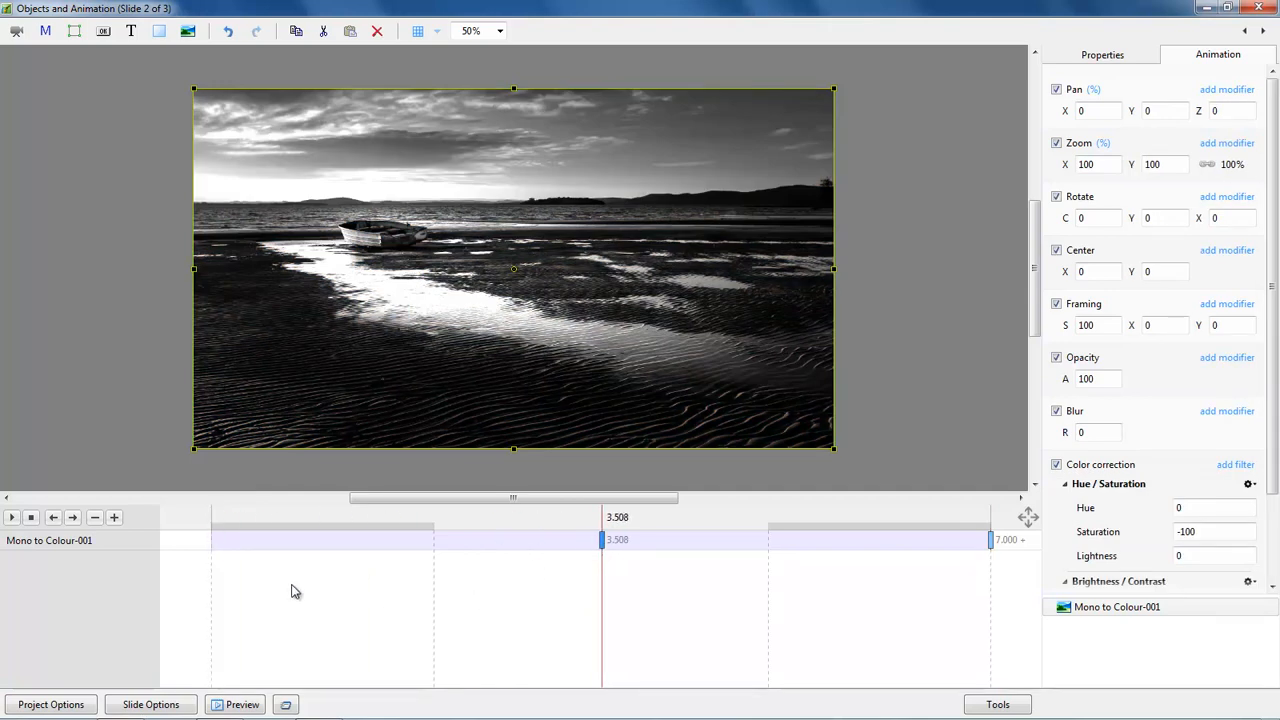
{"action": "left_click", "coordinate": [214, 565]}
{"action": "left_click", "coordinate": [12, 517]}
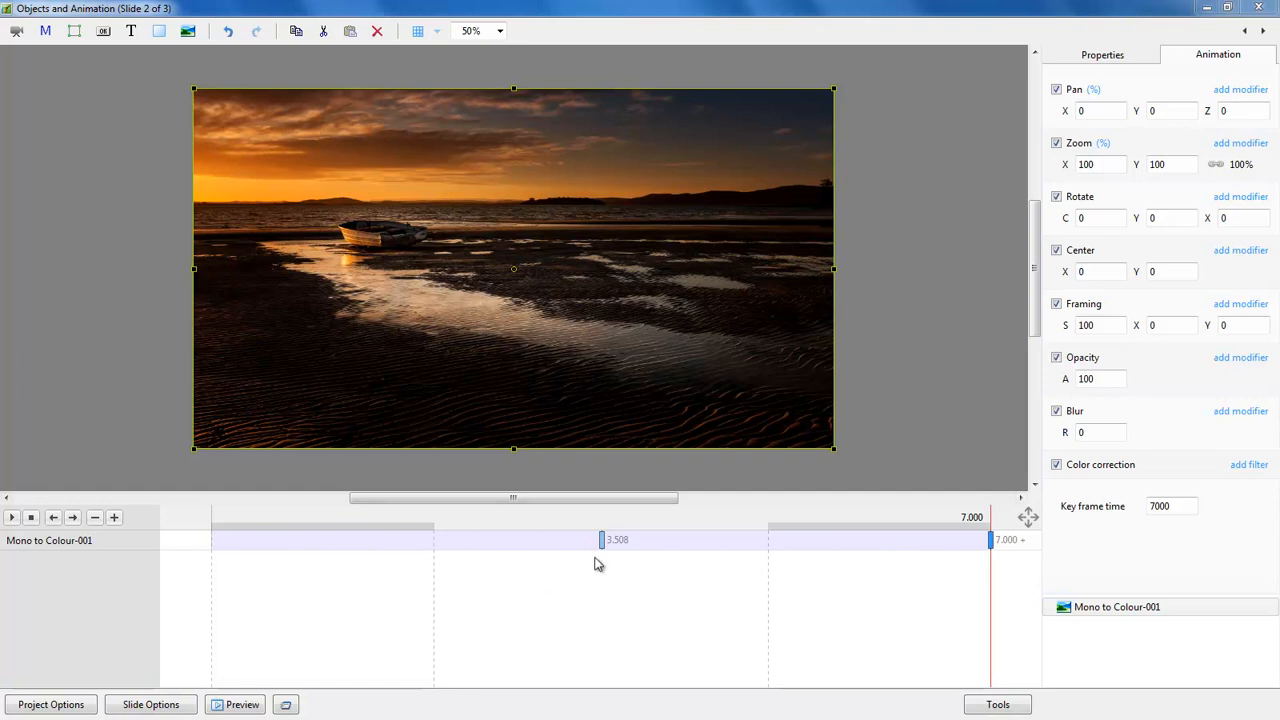
Move the monochrome key frame to about 2.2 s and the colour key frame to about 4.9 s.
{"action": "left_click_drag", "start_coordinate": [601, 545], "coordinate": [461, 545]}
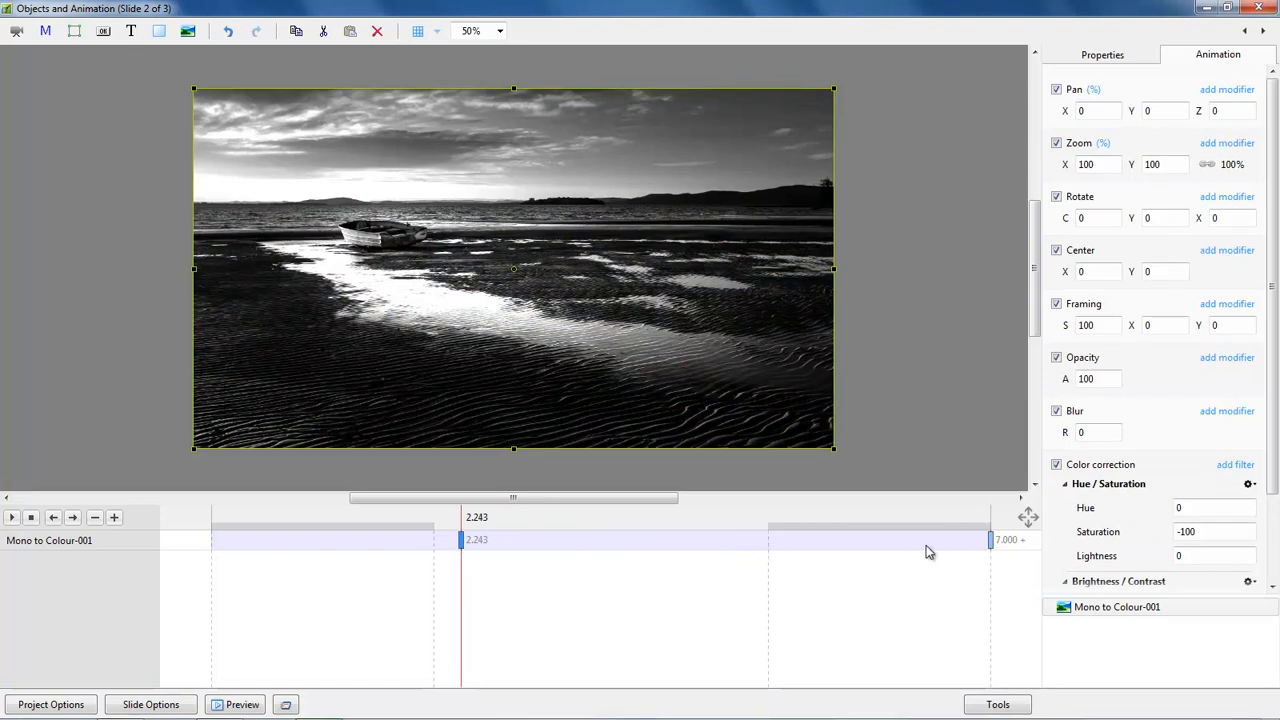
{"action": "left_click_drag", "start_coordinate": [990, 540], "coordinate": [753, 547]}
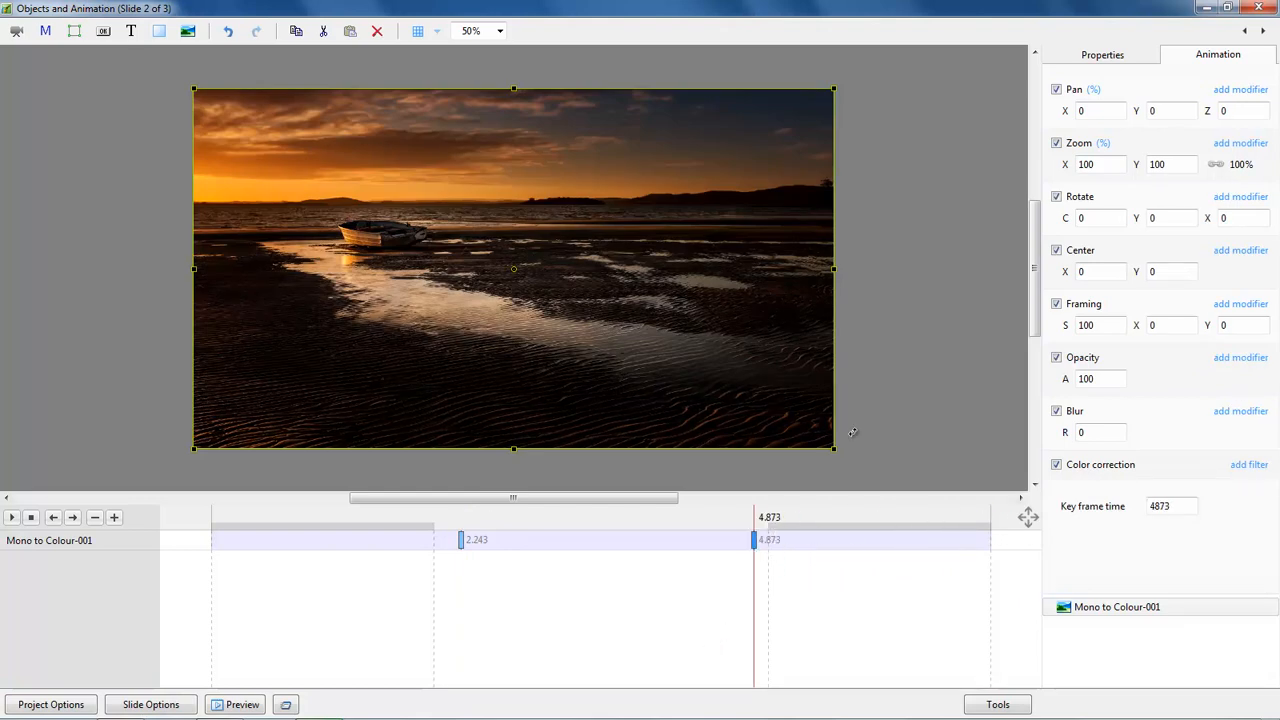
{"action": "left_click", "coordinate": [1258, 8]}
Set slide 2's duration to 10 seconds and move its two key frames to about 4 s and 7 s.
{"action": "left_click", "coordinate": [266, 618]}
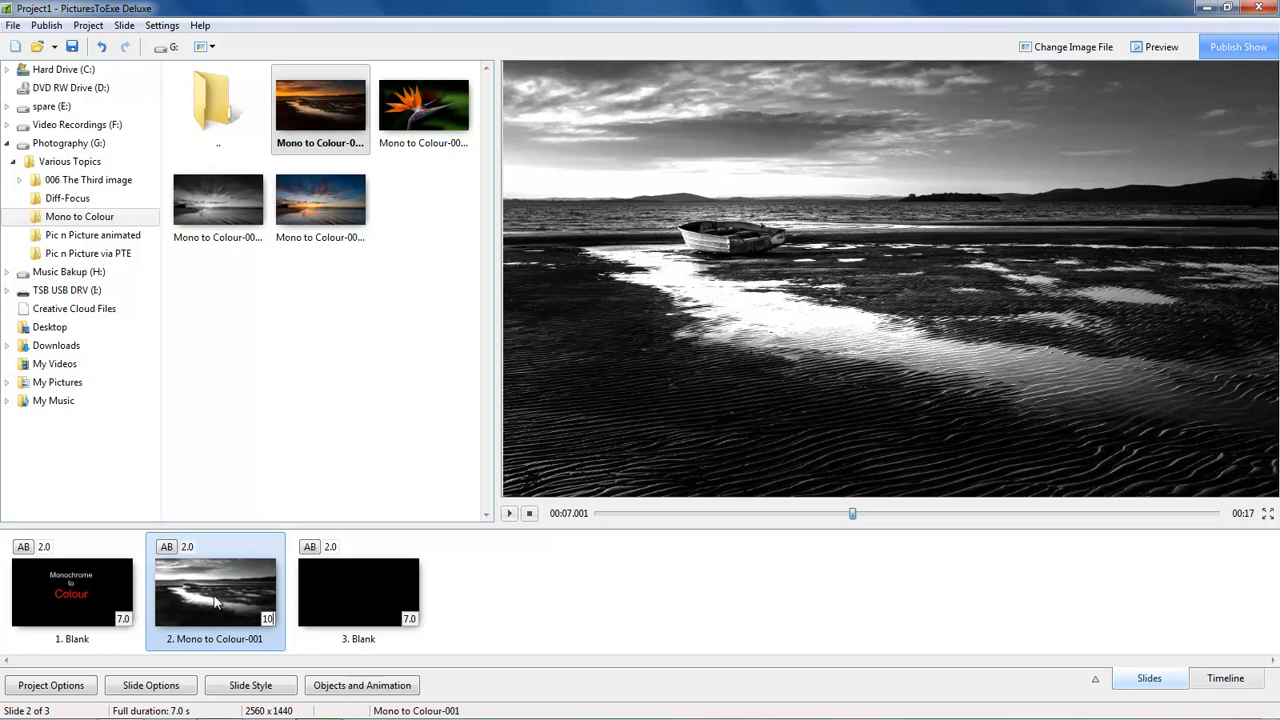
{"action": "key", "text": "Return"}
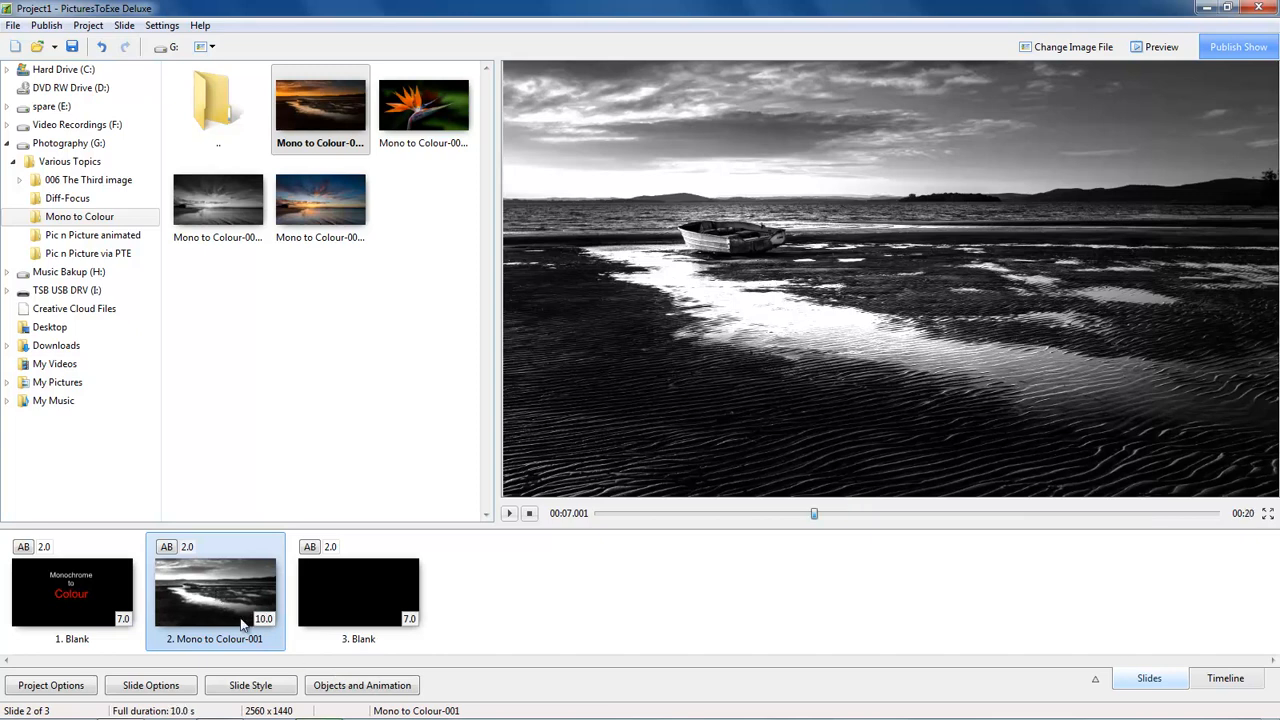
{"action": "left_click", "coordinate": [336, 688]}
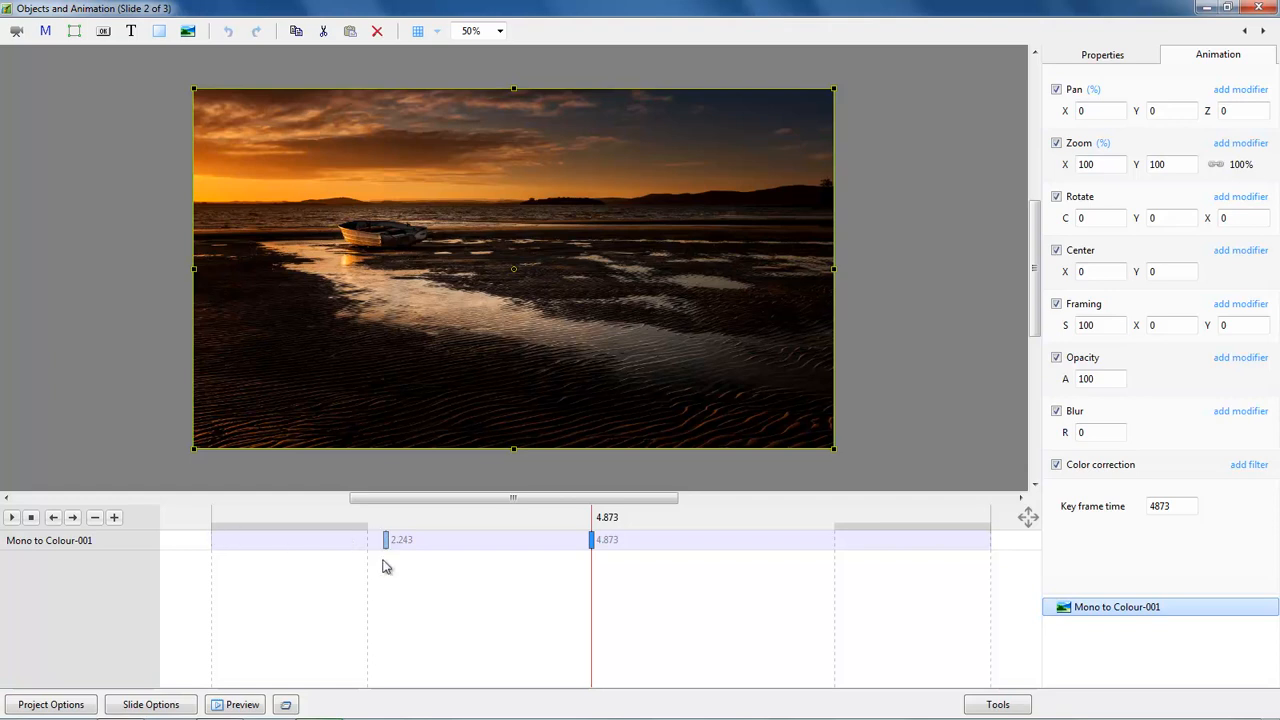
{"action": "left_click_drag", "start_coordinate": [386, 543], "coordinate": [526, 549]}
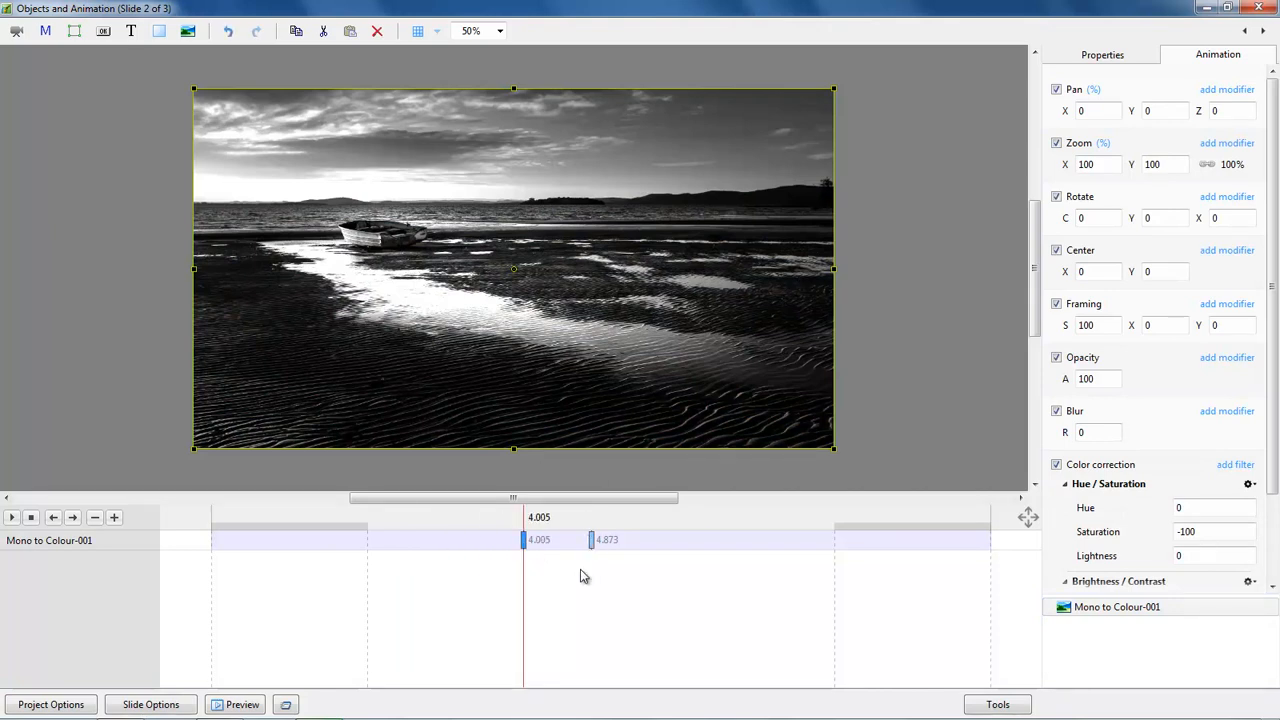
{"action": "left_click_drag", "start_coordinate": [592, 540], "coordinate": [757, 543]}
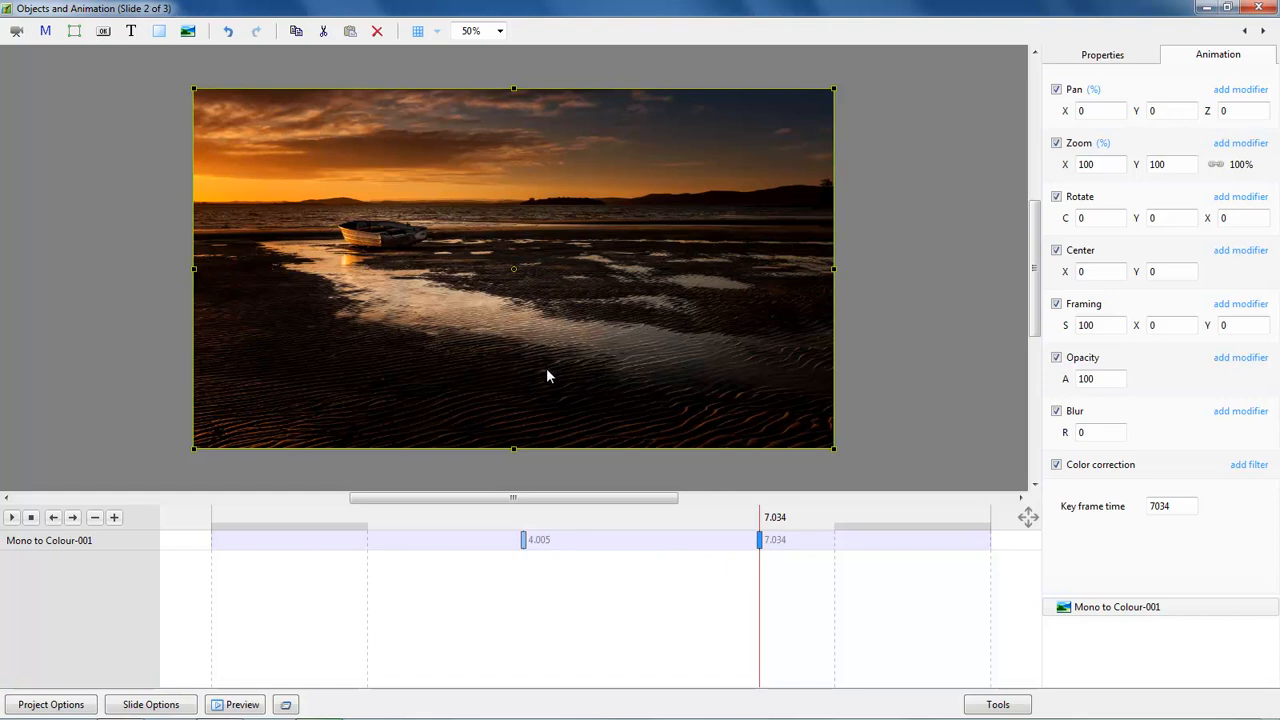
{"action": "left_click", "coordinate": [1257, 8]}
Play the slide show from the title slide.
{"action": "left_click", "coordinate": [69, 606]}
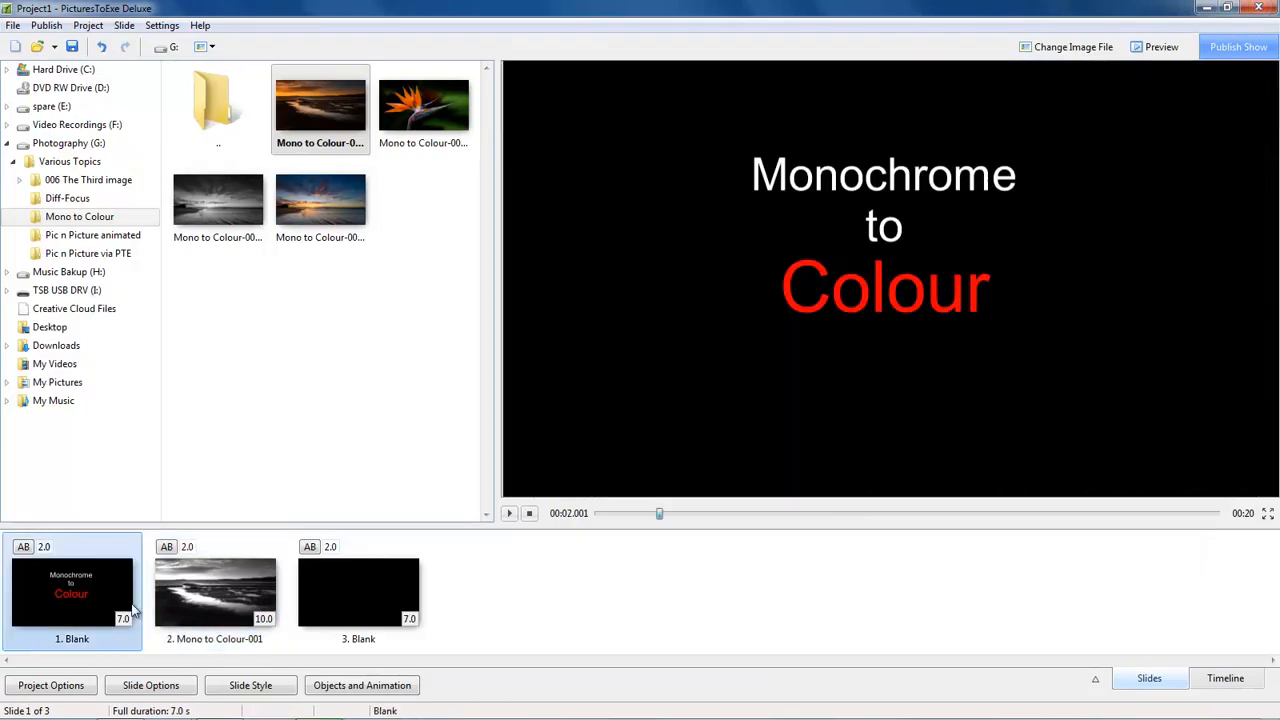
{"action": "left_click", "coordinate": [509, 514]}
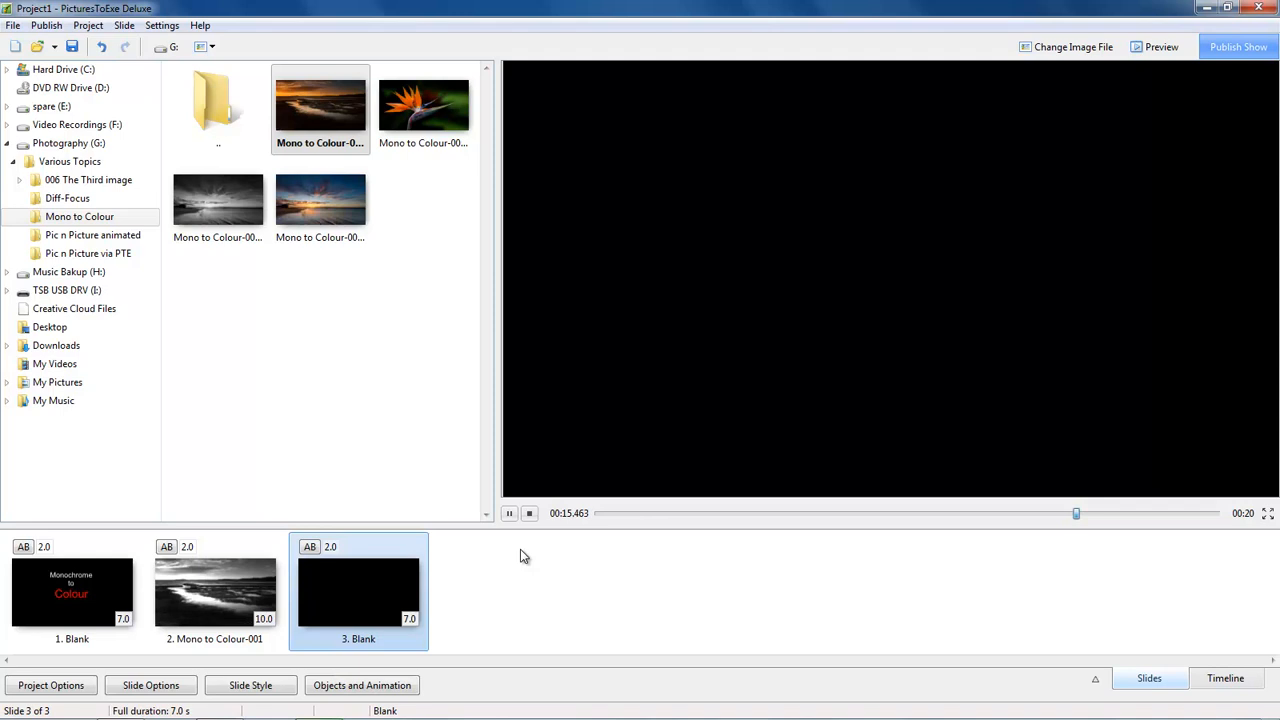
Insert the orange flower image after slide 2 and set slide 2's duration to 12 seconds.
{"action": "left_click_drag", "start_coordinate": [420, 105], "coordinate": [290, 600]}
{"action": "left_click", "coordinate": [266, 619]}
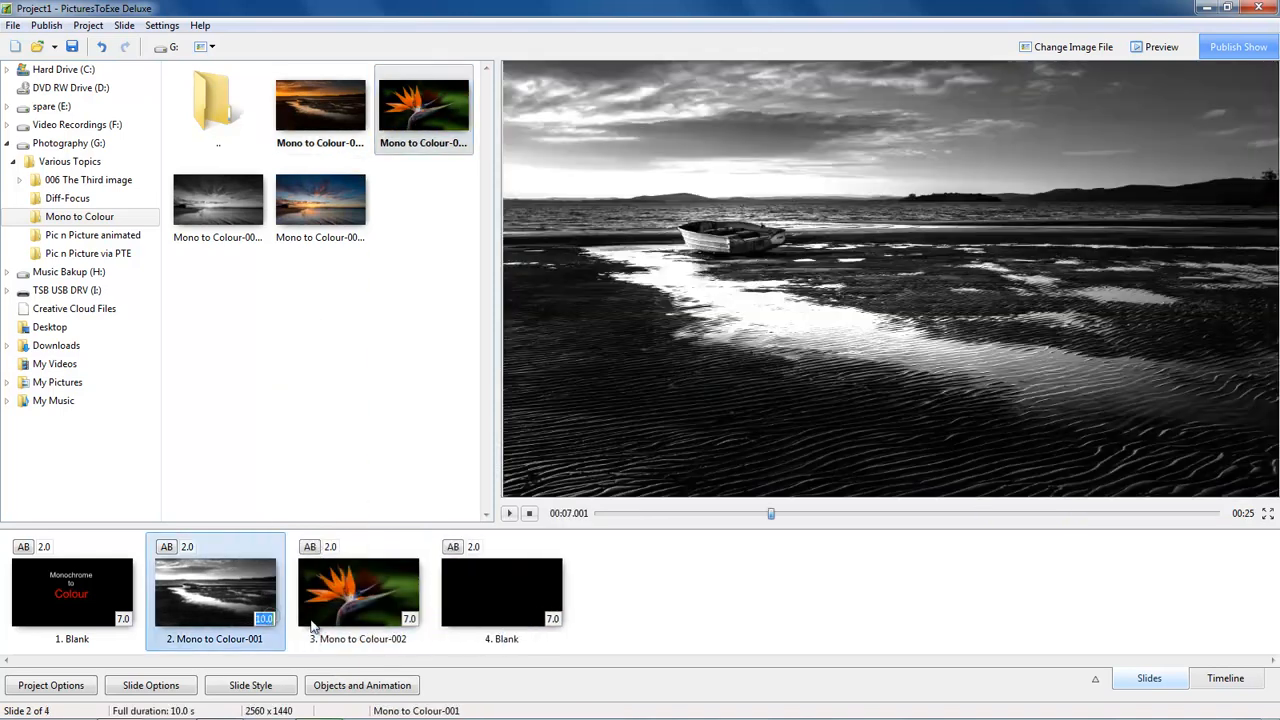
{"action": "type", "text": "12"}
{"action": "key", "text": "Return"}
Play slide 2's image animation from the monochrome key frame, and preview the slide show from slide 2.
{"action": "left_click", "coordinate": [366, 686]}
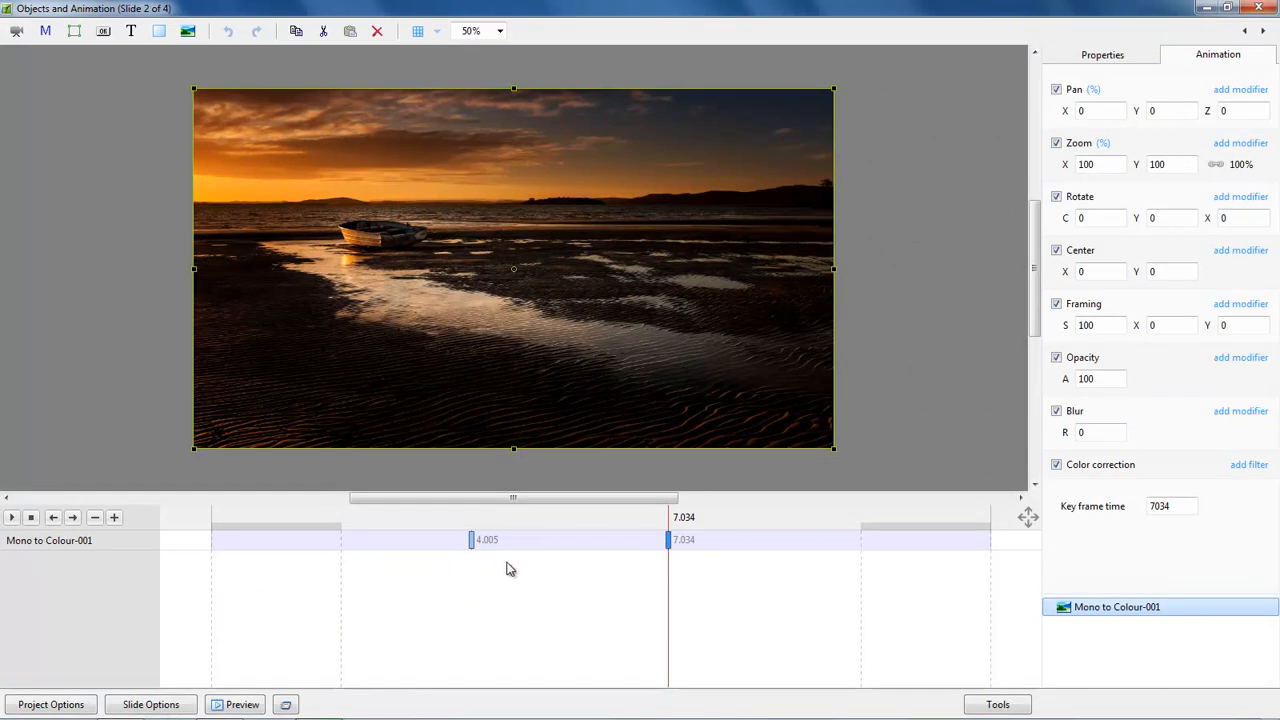
{"action": "left_click", "coordinate": [473, 556]}
{"action": "key", "text": "space"}
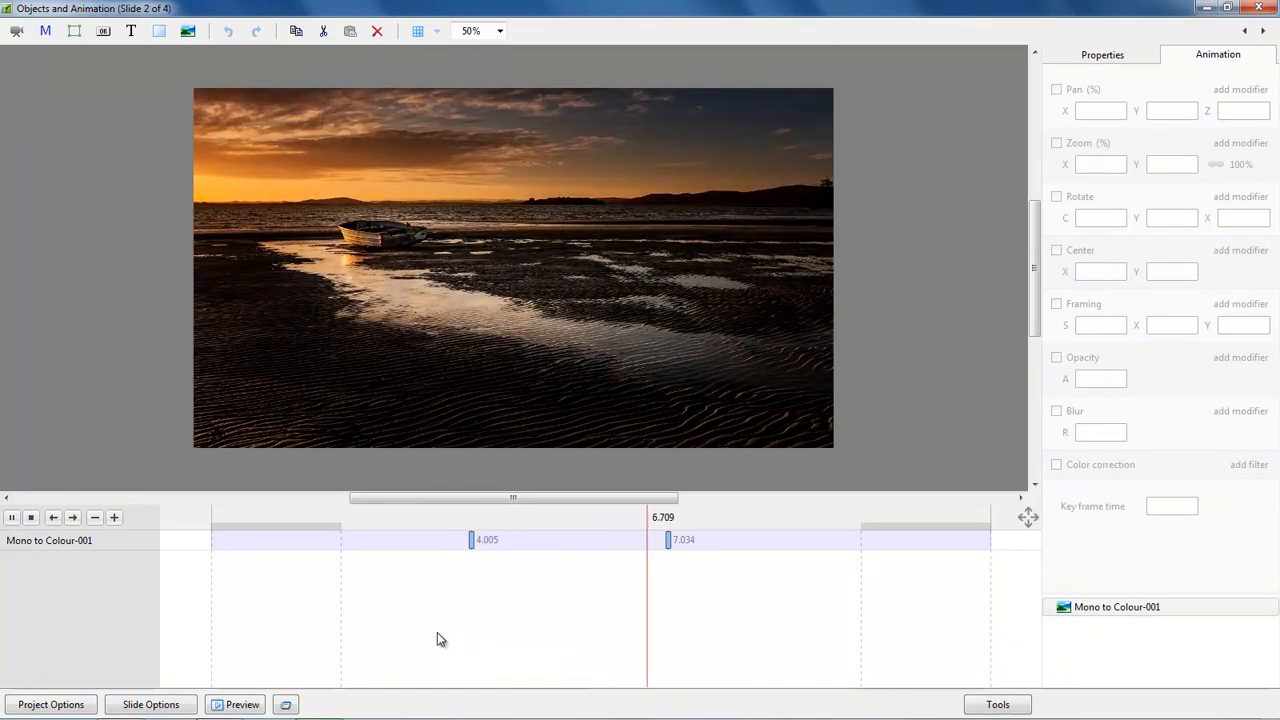
{"action": "key", "text": "space"}
{"action": "left_click", "coordinate": [1258, 8]}
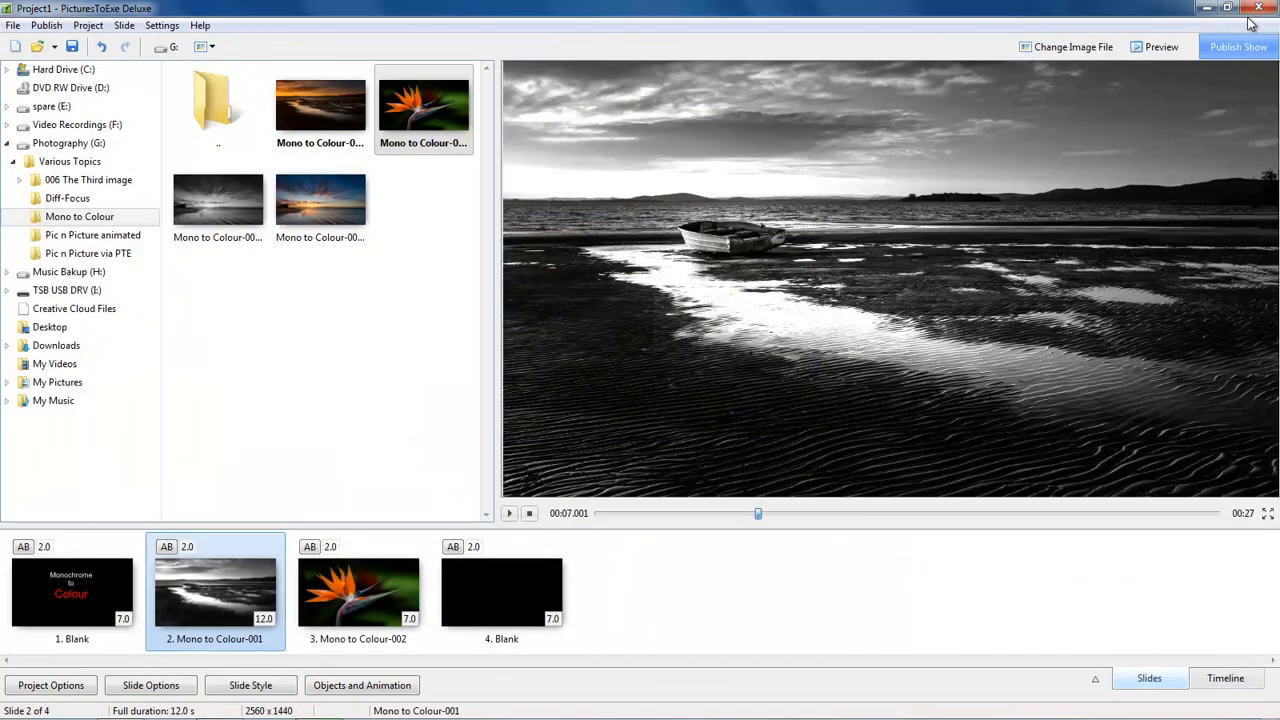
{"action": "left_click", "coordinate": [508, 513]}
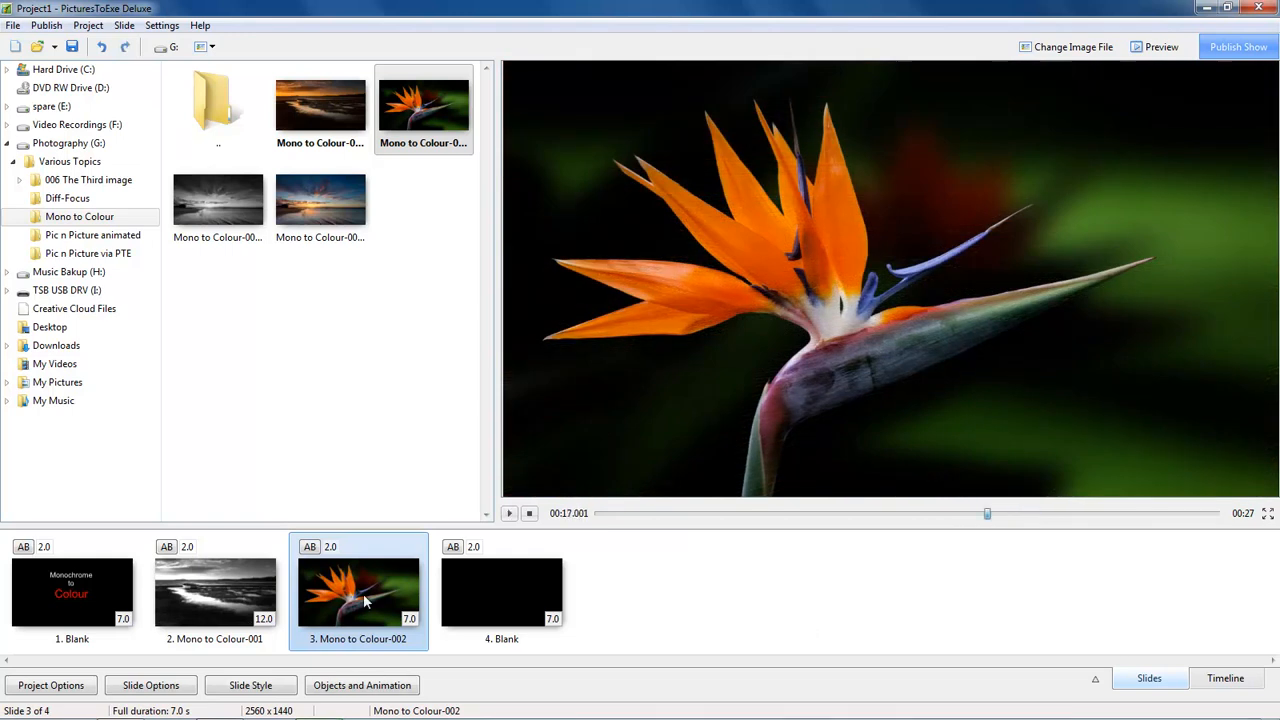
Move slide 2's monochrome key frame to 0 s and its colour key frame to 12 s.
{"action": "left_click", "coordinate": [214, 594]}
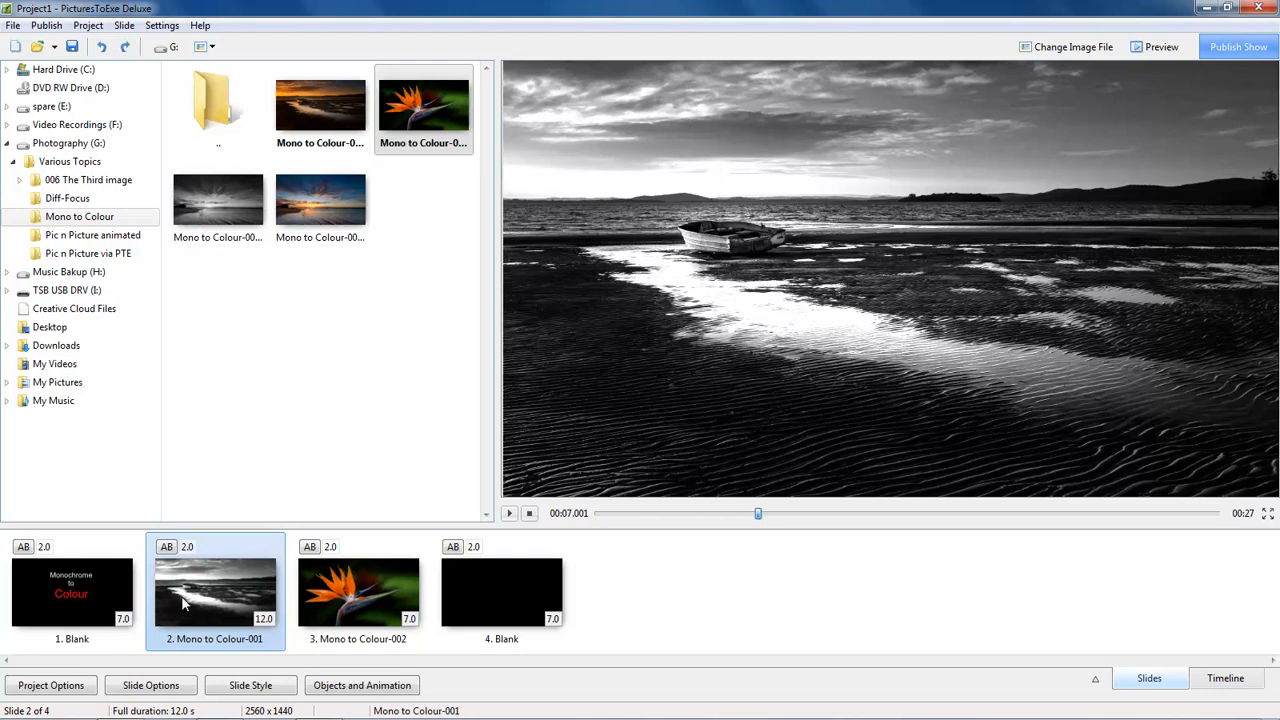
{"action": "left_click", "coordinate": [344, 692]}
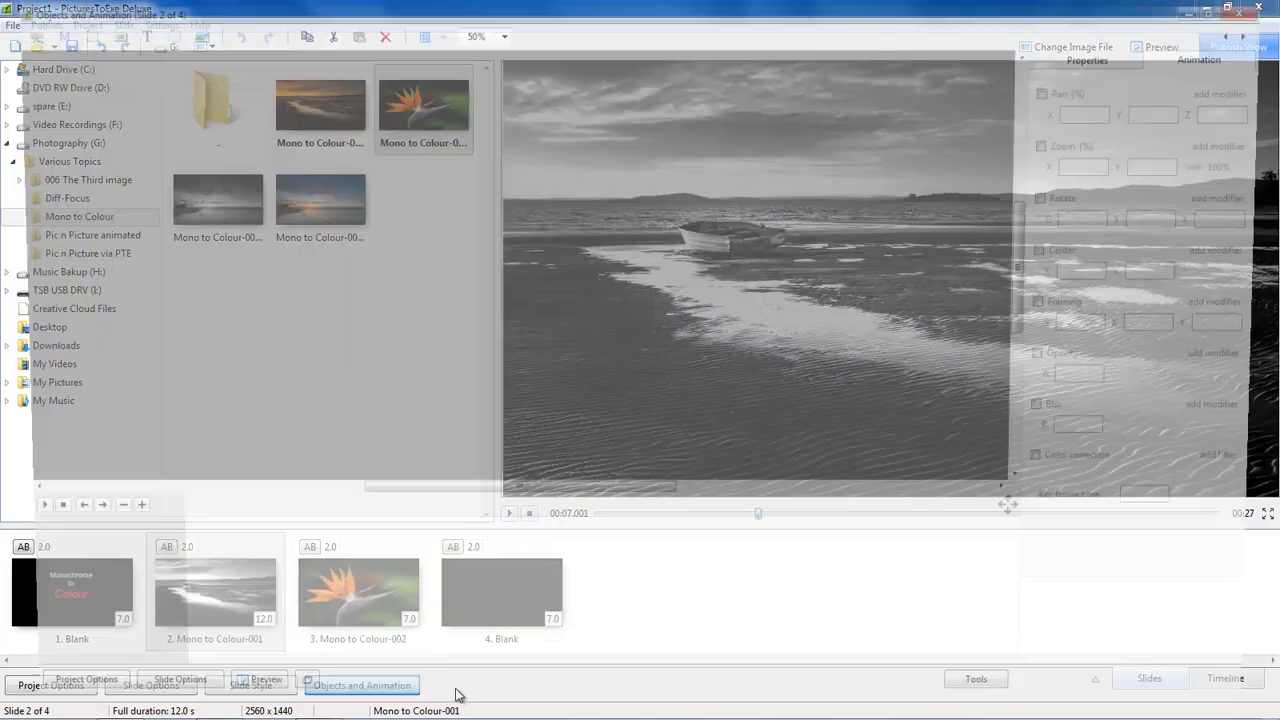
{"action": "left_click_drag", "start_coordinate": [472, 539], "coordinate": [211, 558]}
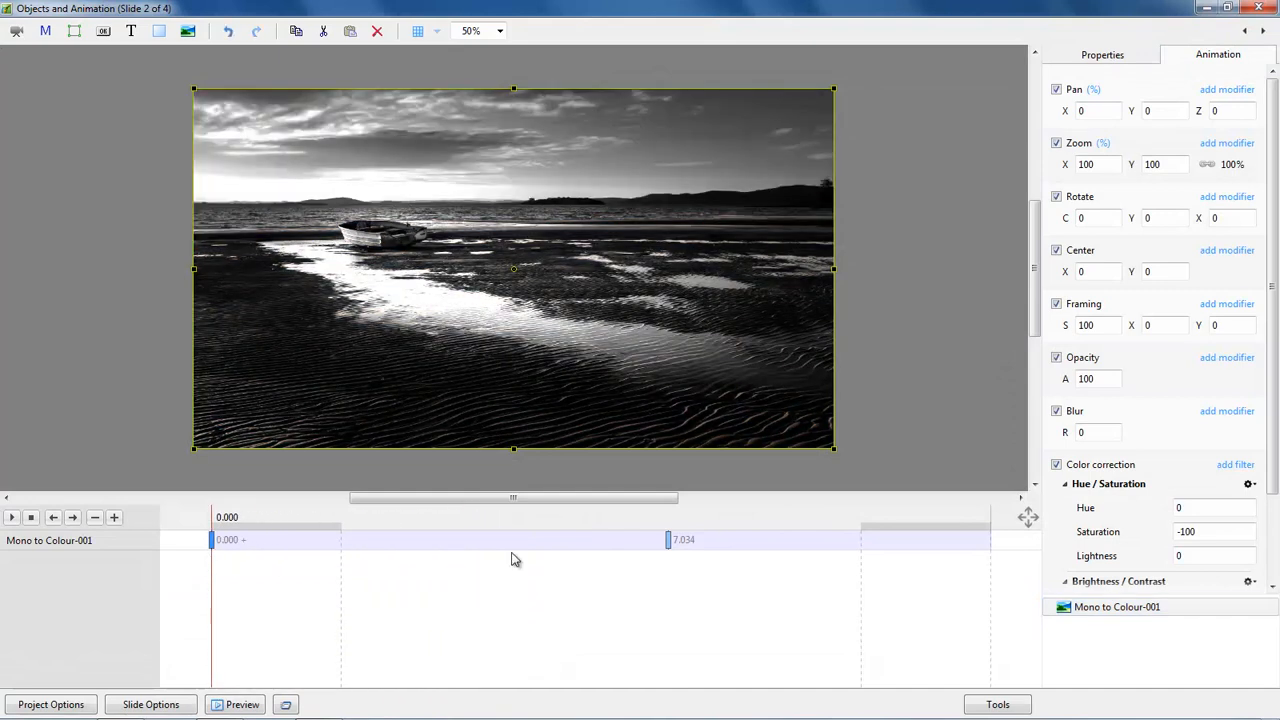
{"action": "left_click", "coordinate": [668, 540]}
{"action": "left_click_drag", "start_coordinate": [668, 545], "coordinate": [990, 562]}
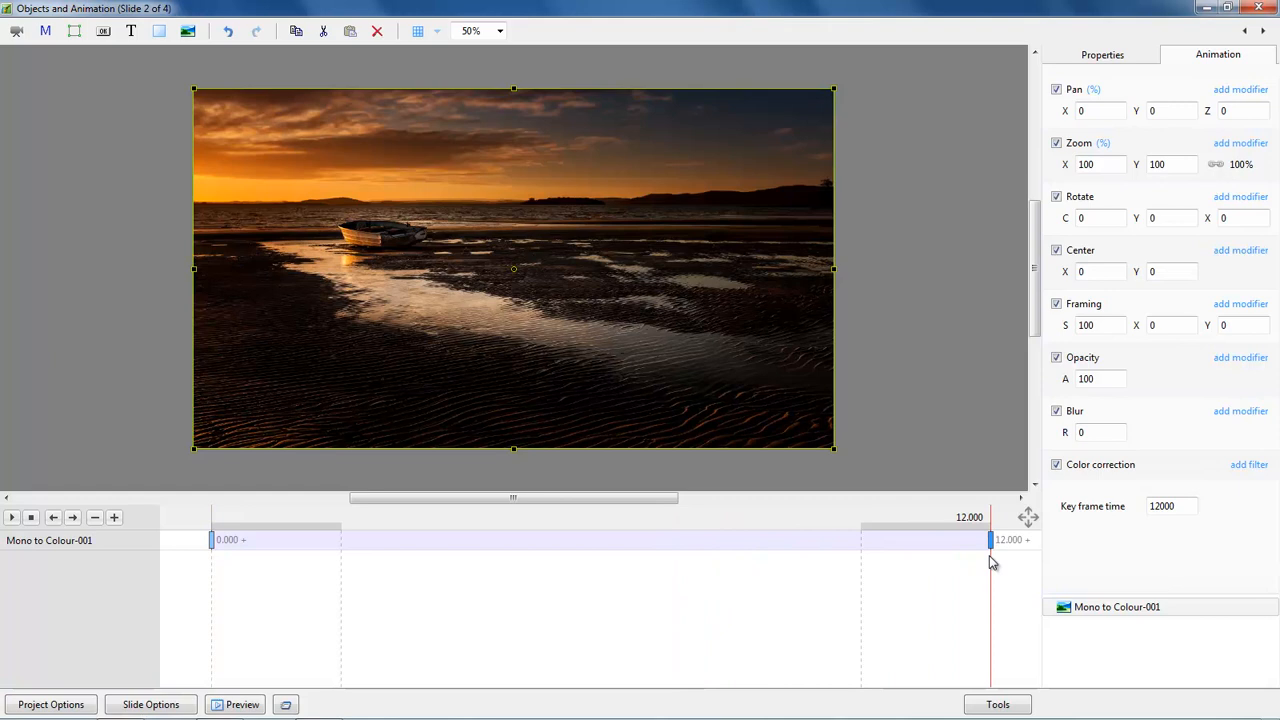
{"action": "left_click", "coordinate": [211, 542]}
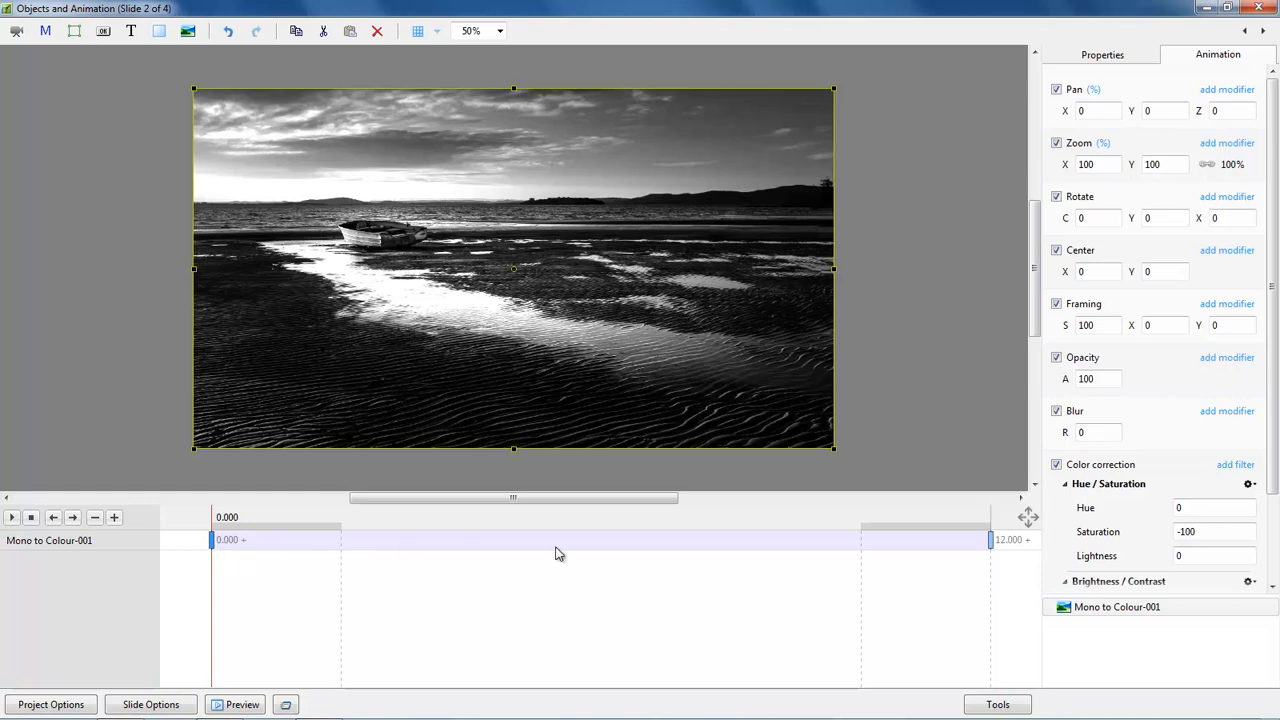
{"action": "left_click", "coordinate": [991, 540]}
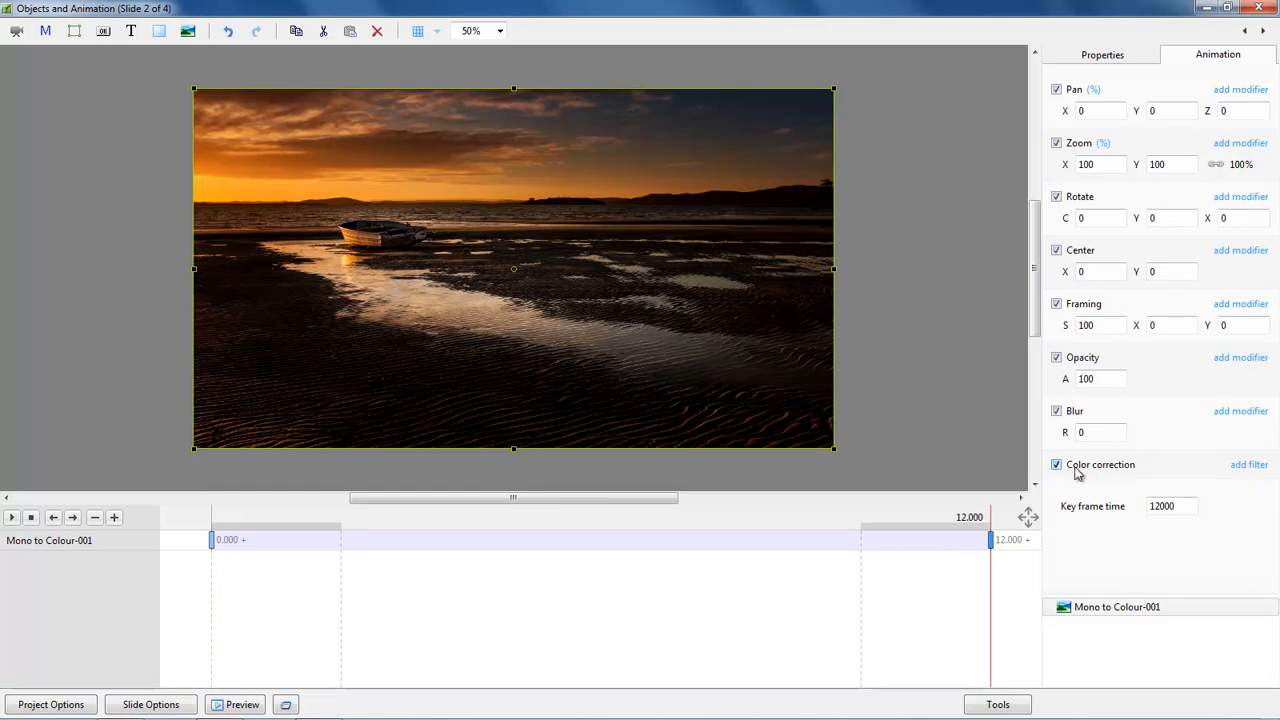
Turn off color correction at the 12 s key frame of slide 2's image and play the animation from the start.
{"action": "left_click", "coordinate": [1057, 465]}
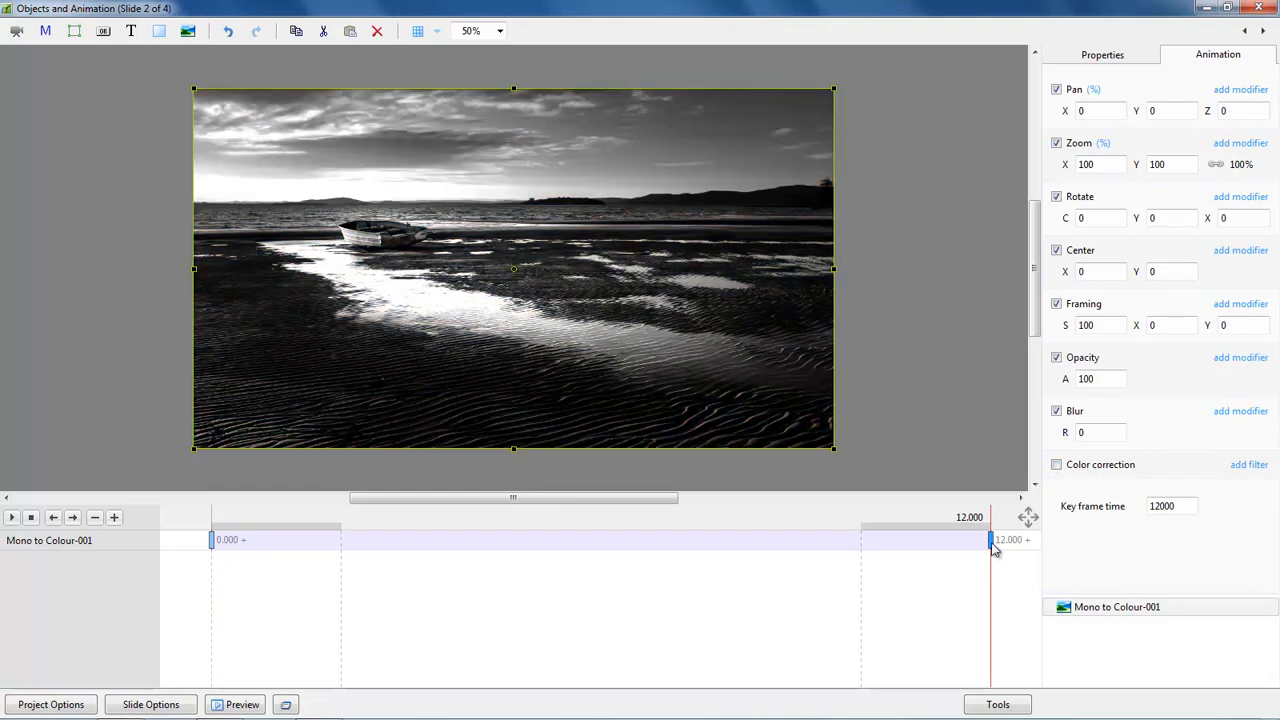
{"action": "left_click", "coordinate": [216, 572]}
{"action": "key", "text": "space"}
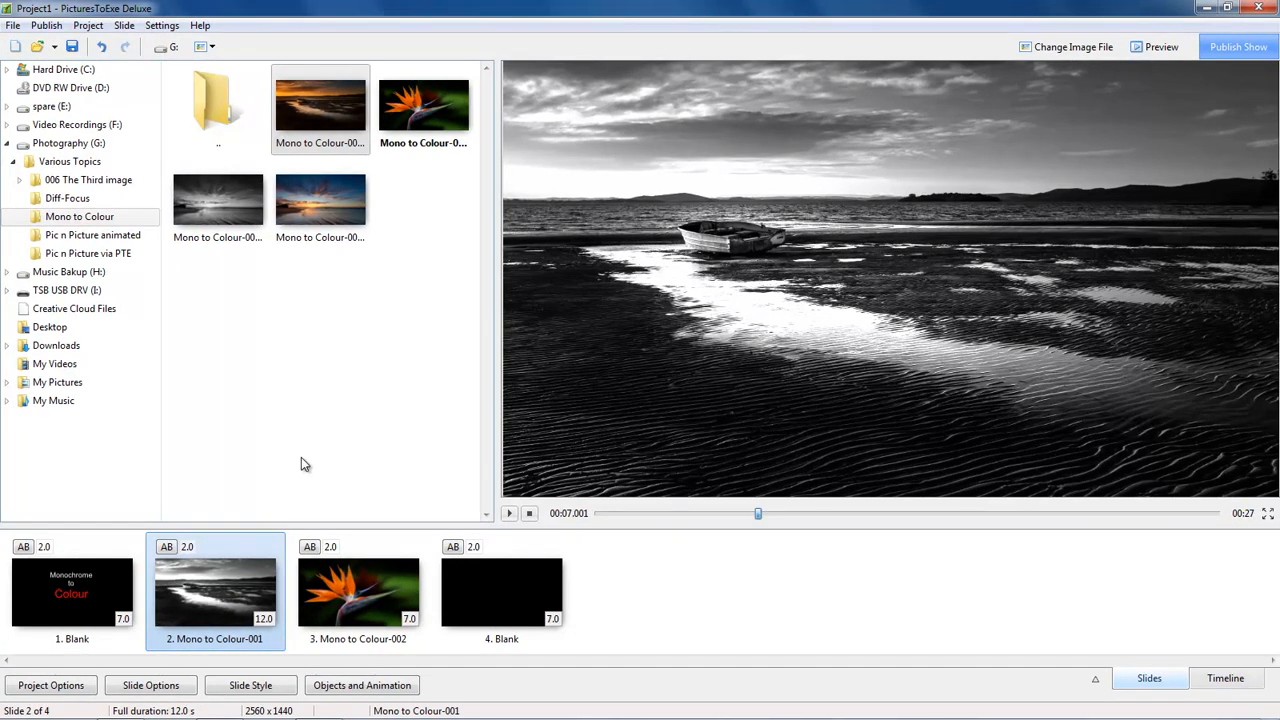
Insert the orange Mono to Colour-001 boat image after slide 2 and give the new slide the Shapes transition.
{"action": "left_click", "coordinate": [321, 112]}
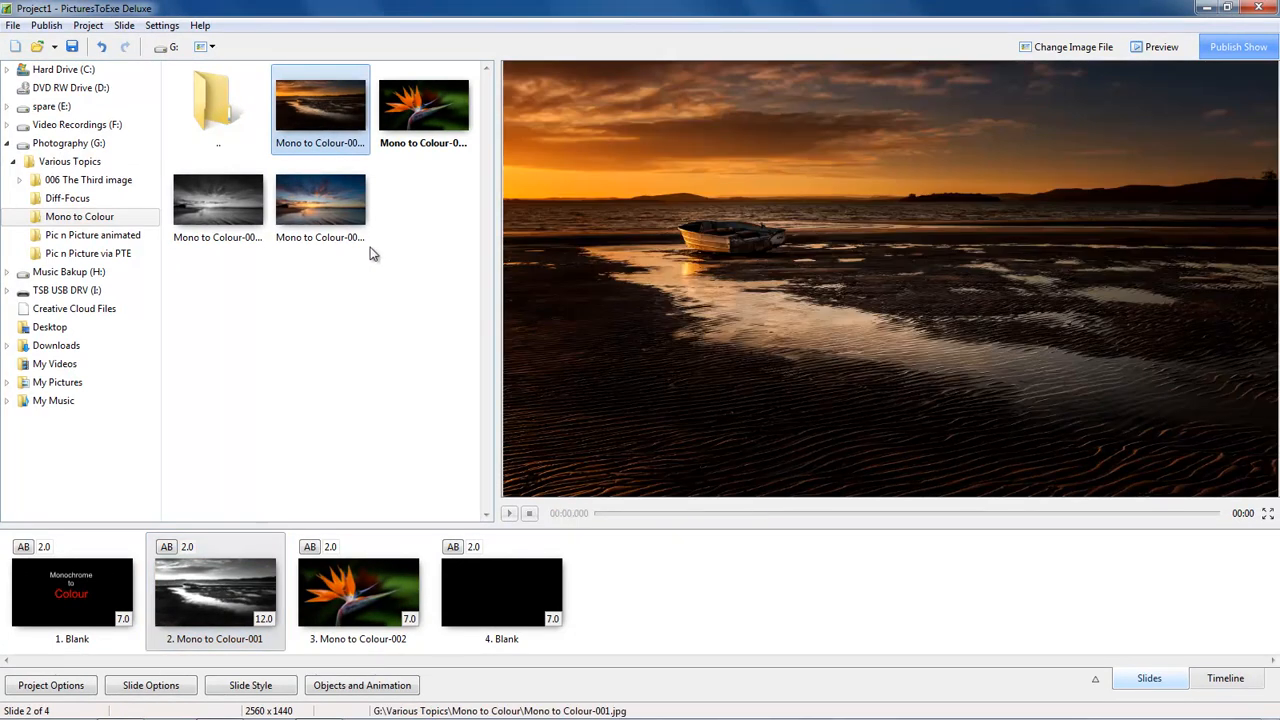
{"action": "left_click_drag", "start_coordinate": [322, 103], "coordinate": [342, 645]}
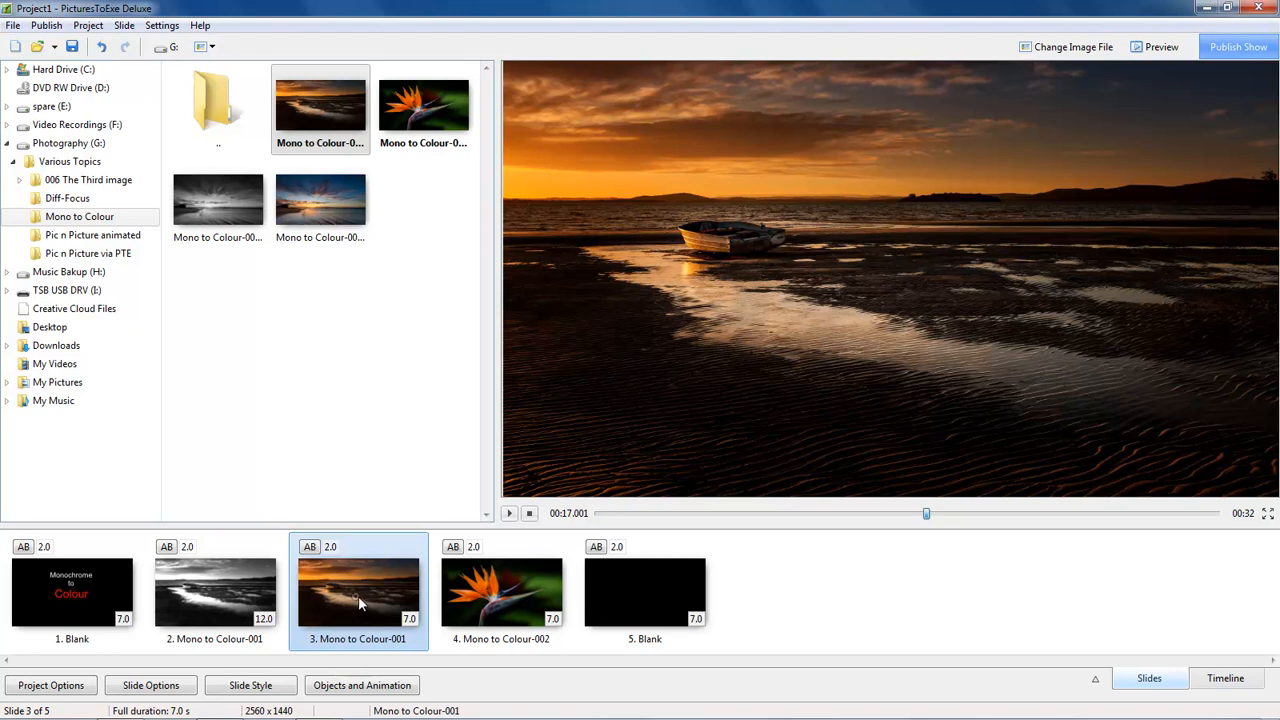
{"action": "left_click", "coordinate": [135, 687]}
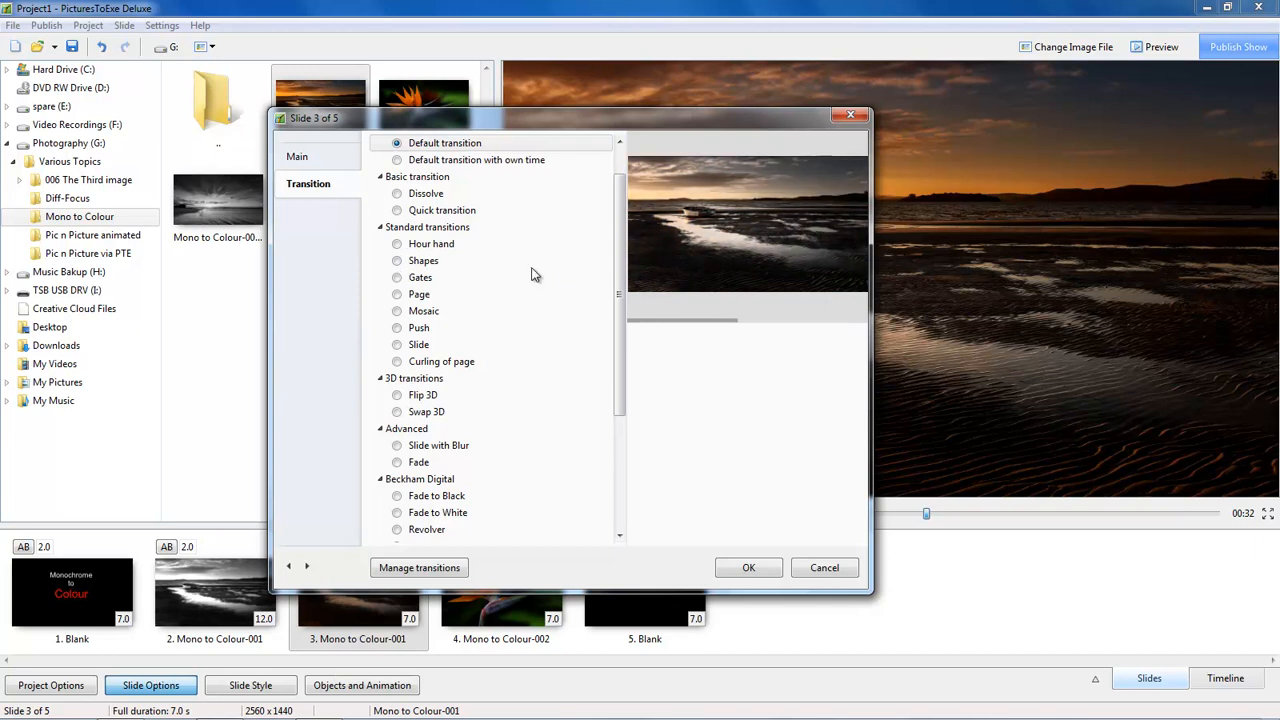
{"action": "left_click", "coordinate": [404, 262]}
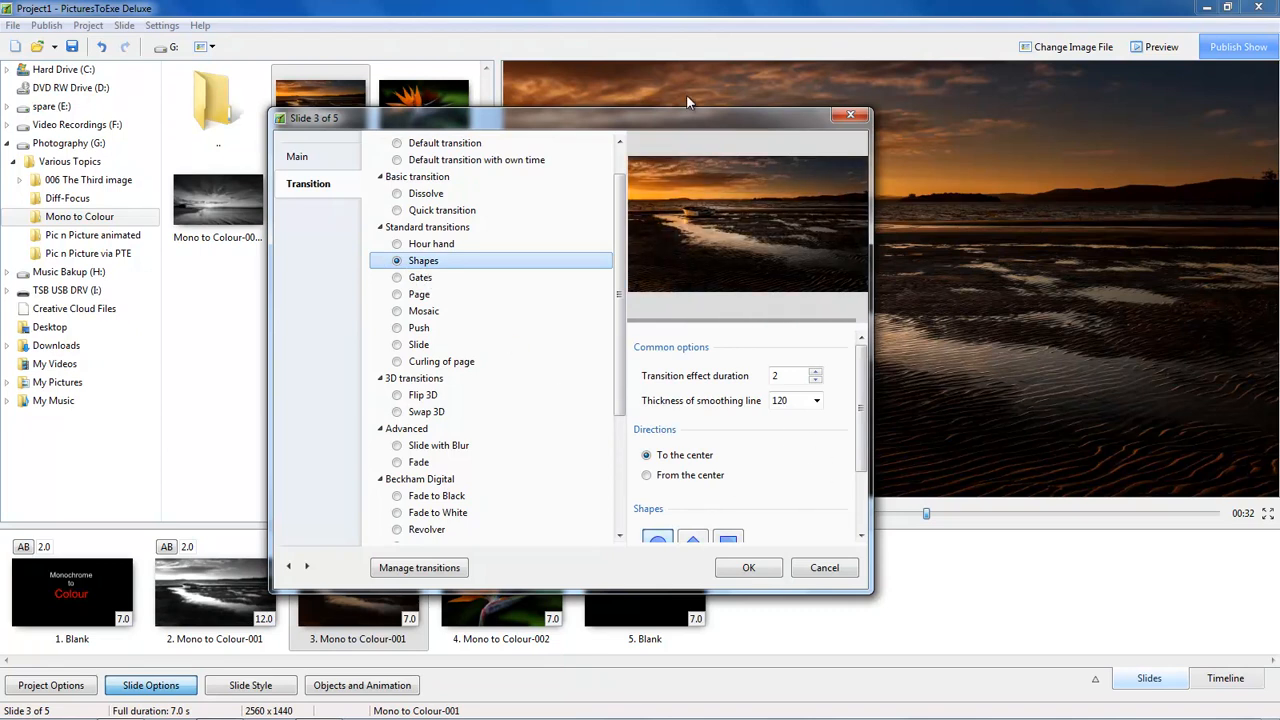
{"action": "left_click_drag", "start_coordinate": [690, 107], "coordinate": [697, 15]}
{"action": "left_click_drag", "start_coordinate": [493, 587], "coordinate": [482, 668]}
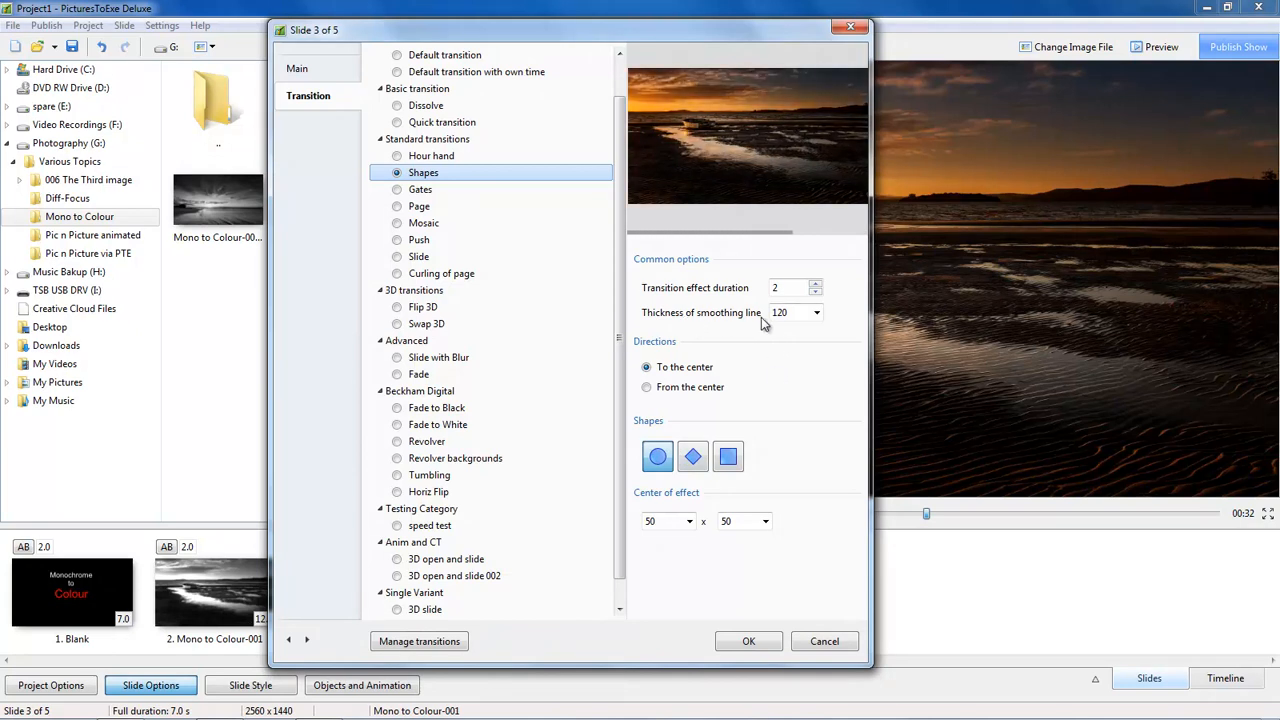
Set the Shapes transition's smoothing line thickness to 0.1 and its direction to From the center.
{"action": "left_click", "coordinate": [817, 313]}
{"action": "left_click", "coordinate": [817, 313]}
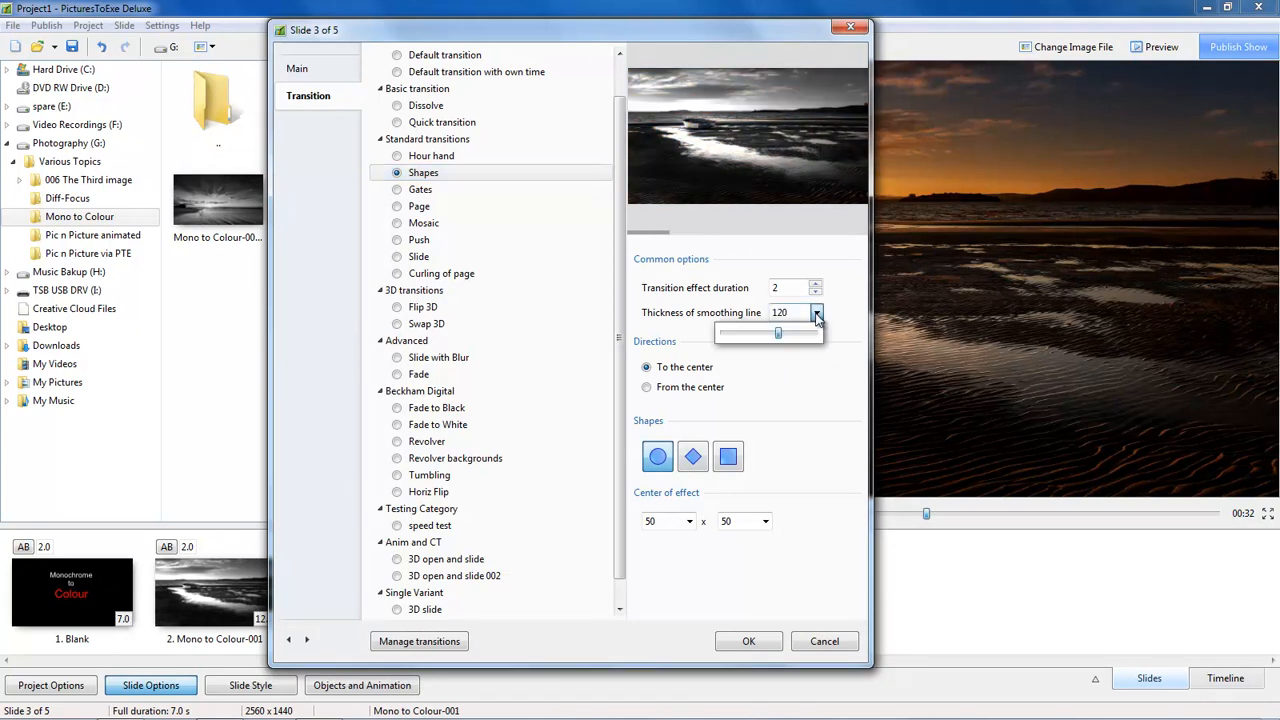
{"action": "left_click_drag", "start_coordinate": [814, 334], "coordinate": [722, 334]}
{"action": "left_click", "coordinate": [783, 407]}
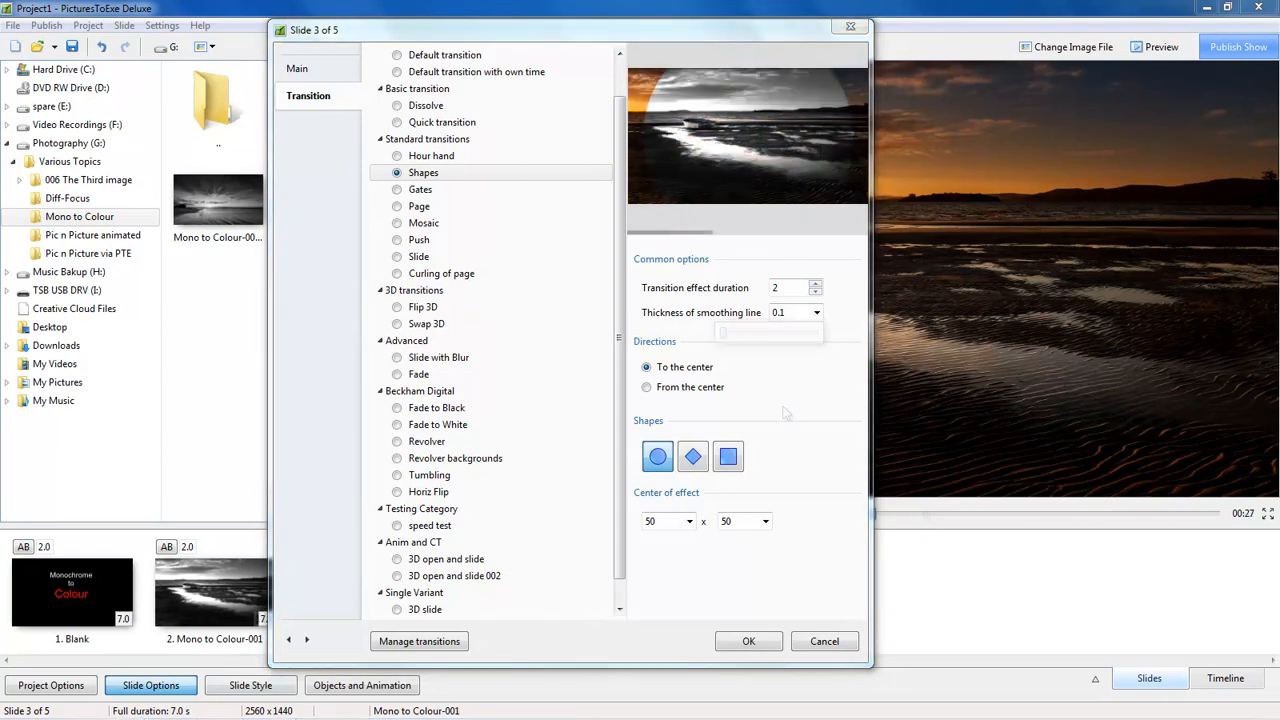
{"action": "left_click", "coordinate": [646, 388]}
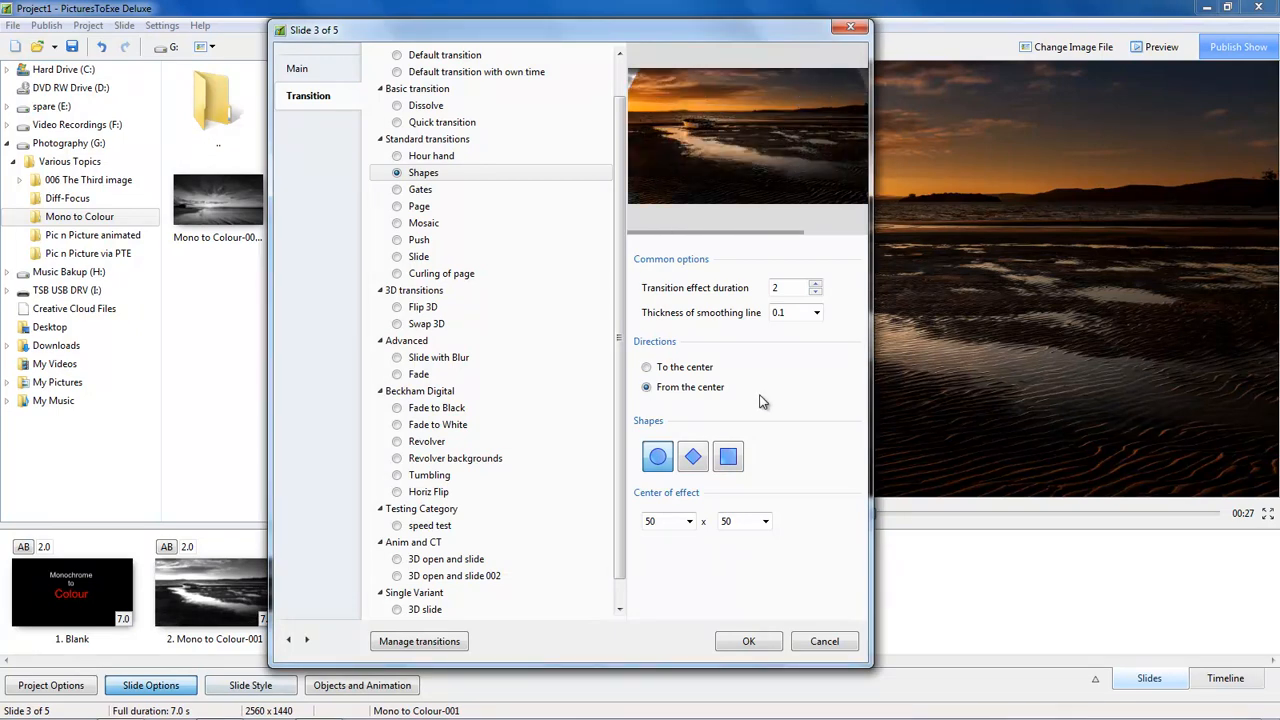
Try the diamond and square shapes for the transition, and go back to the circle.
{"action": "left_click", "coordinate": [699, 460]}
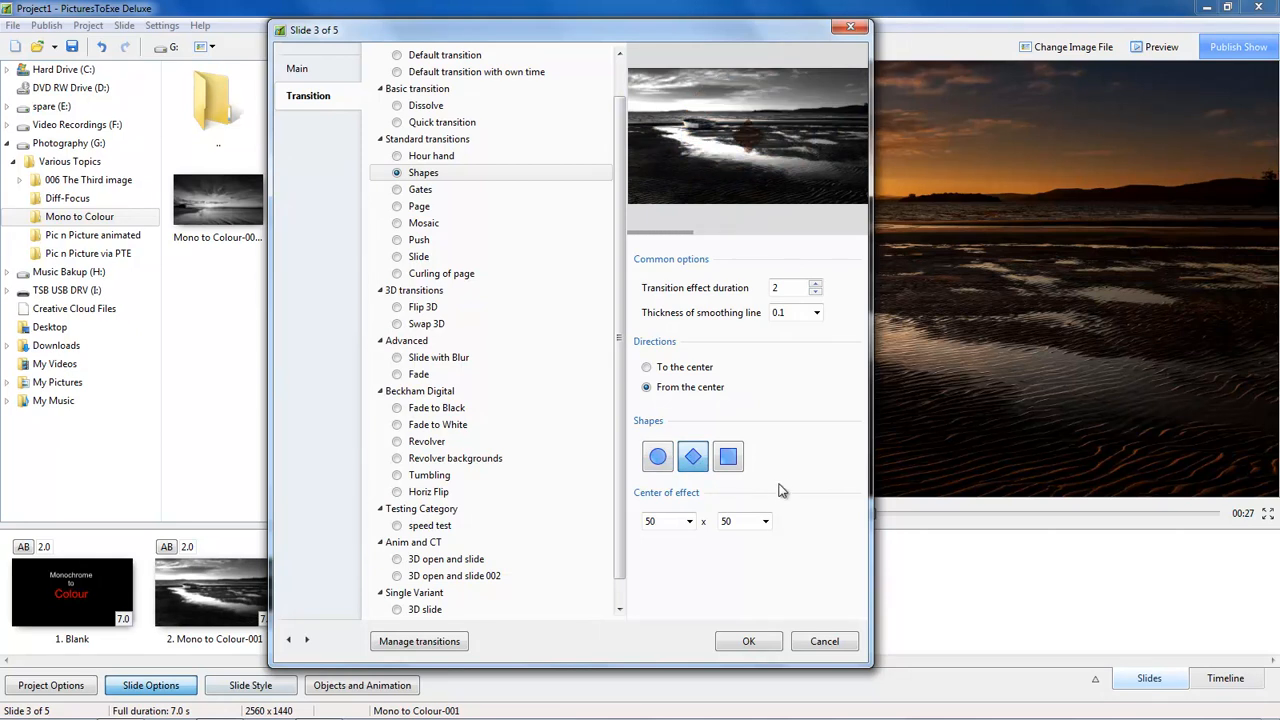
{"action": "left_click", "coordinate": [727, 458]}
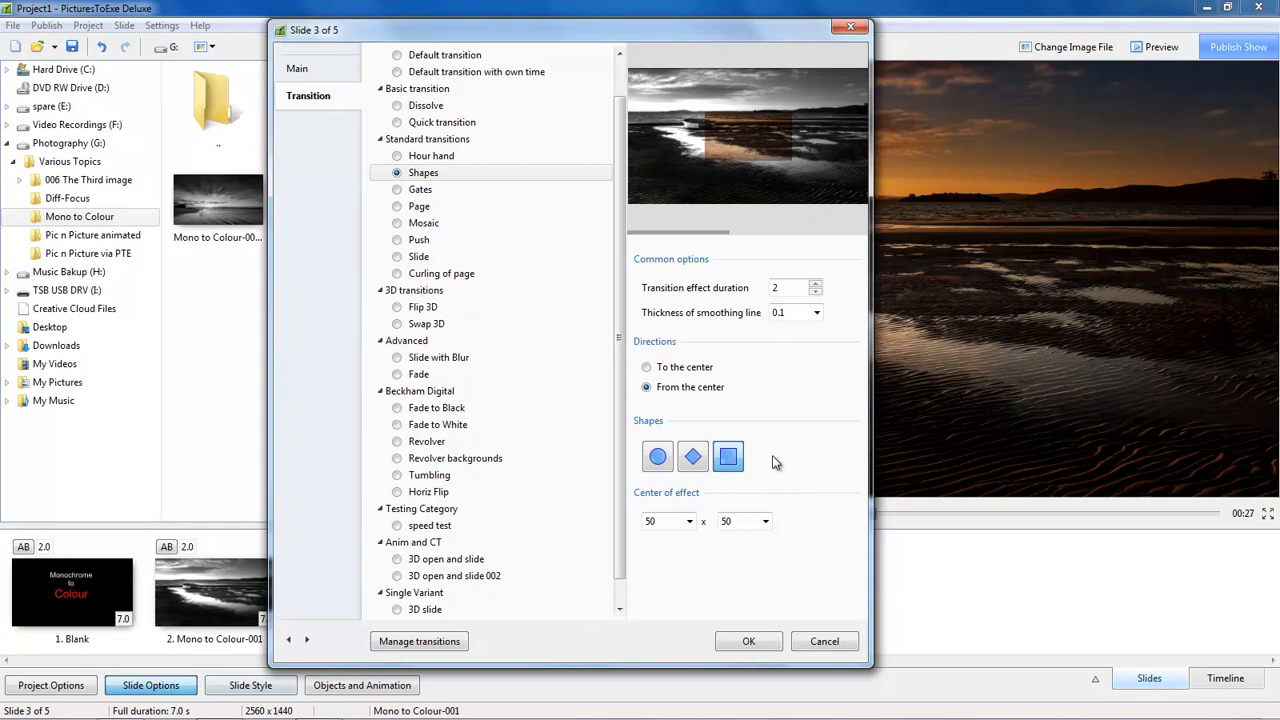
{"action": "left_click", "coordinate": [658, 460]}
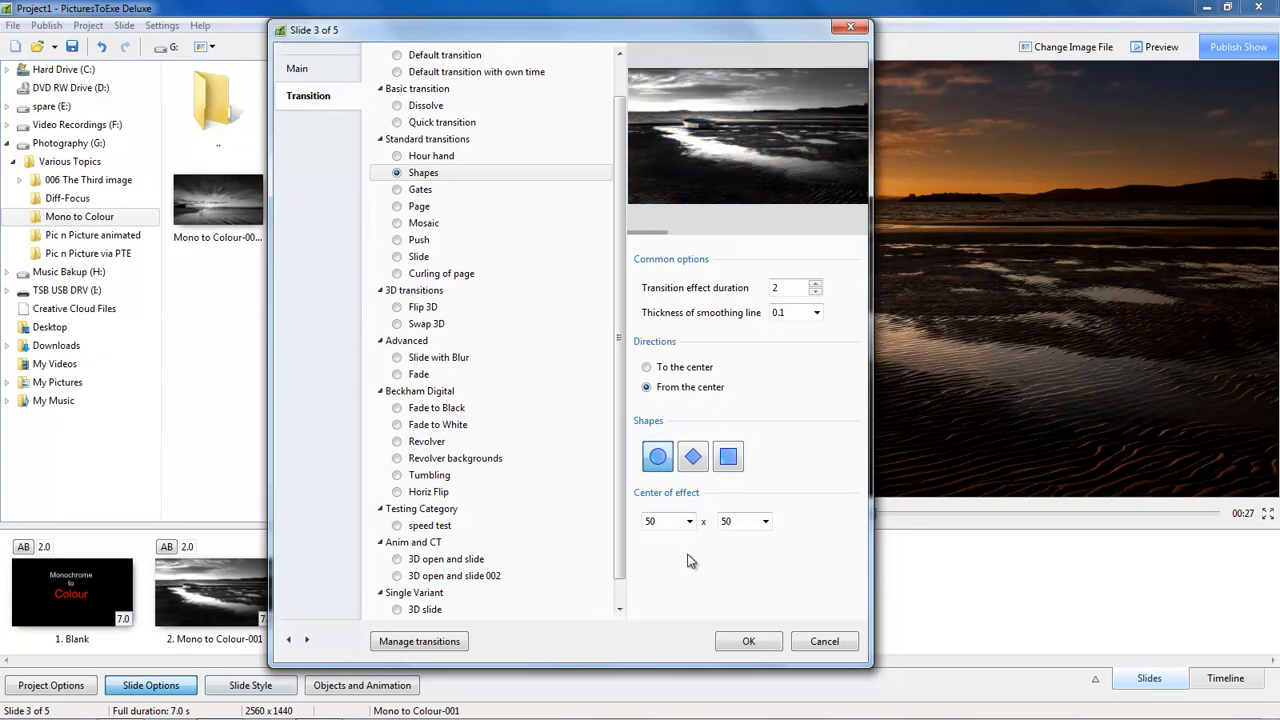
Set the circle transition's center of effect to 16 x 23.
{"action": "left_click", "coordinate": [689, 521]}
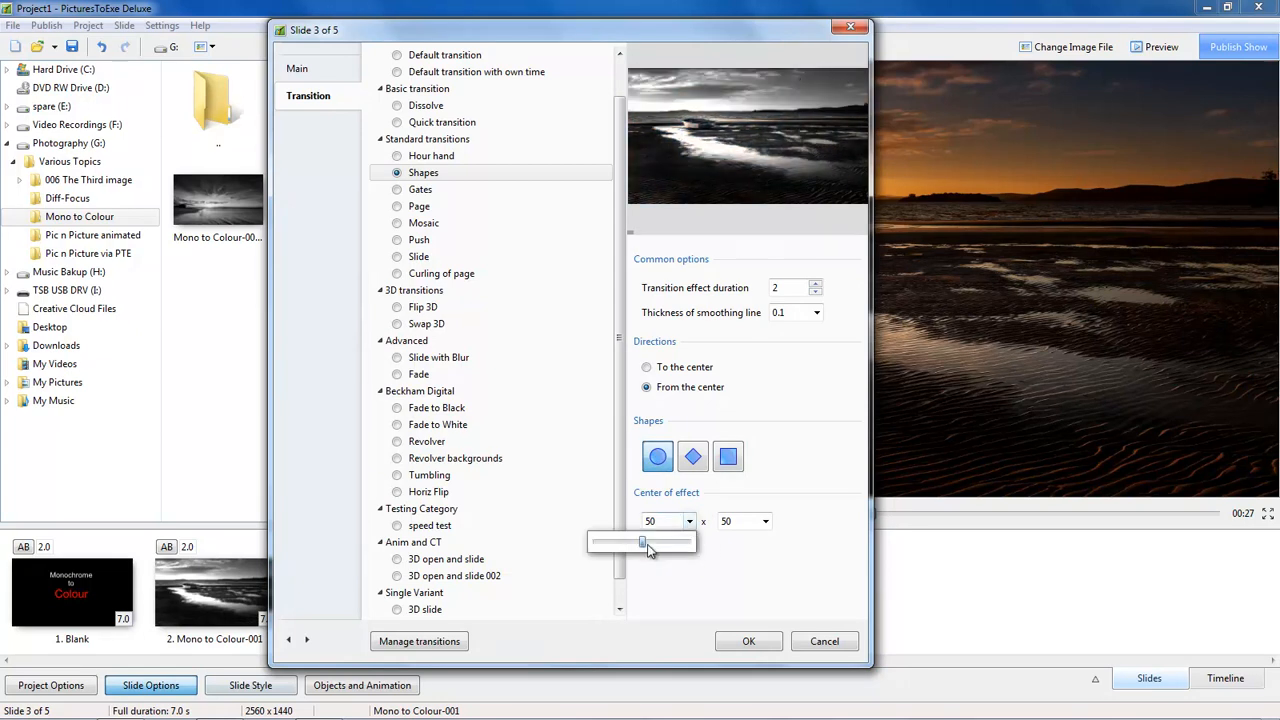
{"action": "left_click_drag", "start_coordinate": [642, 543], "coordinate": [610, 543]}
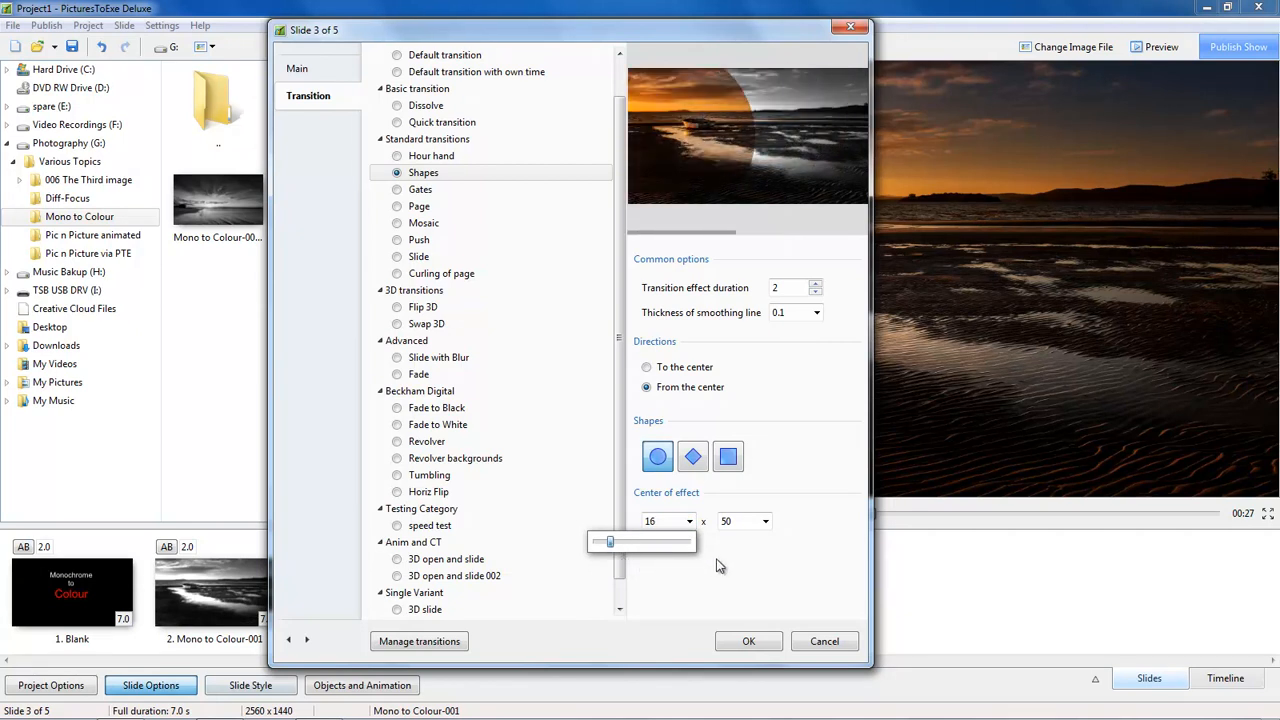
{"action": "left_click", "coordinate": [765, 525]}
{"action": "left_click", "coordinate": [765, 528]}
{"action": "left_click_drag", "start_coordinate": [707, 547], "coordinate": [694, 543]}
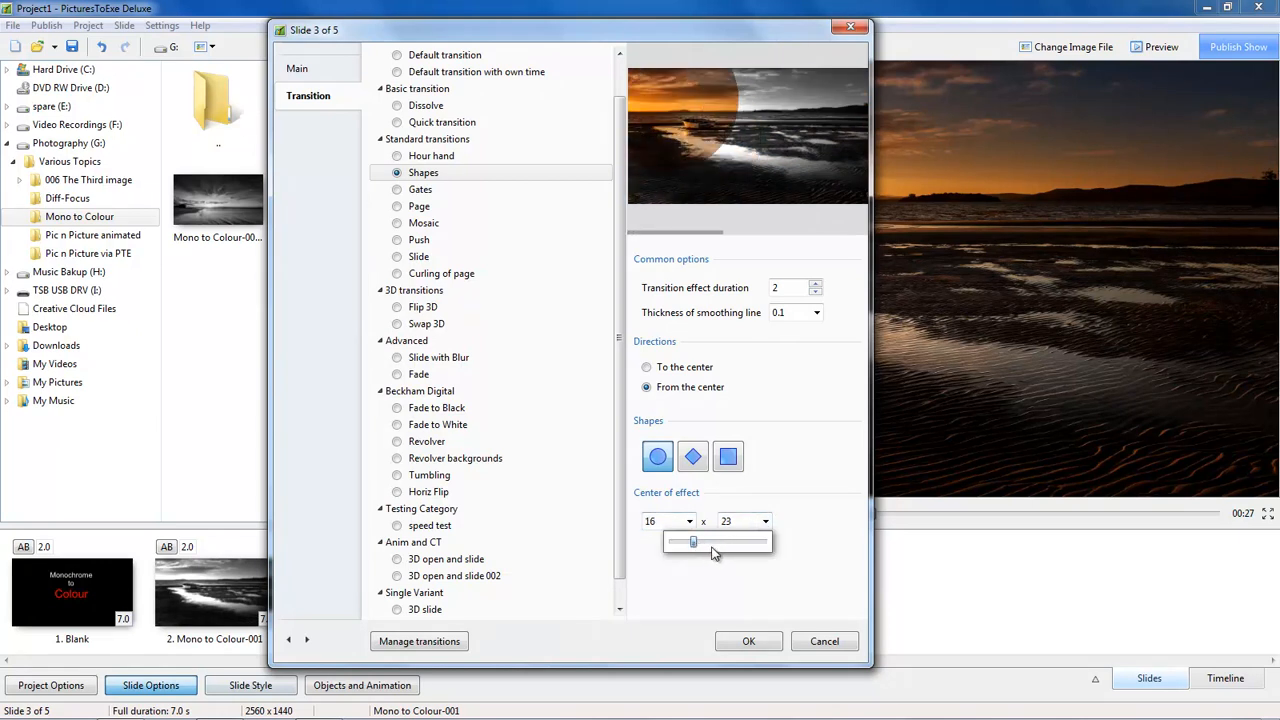
Set the transition effect duration to 4 seconds and its direction to To the center.
{"action": "left_click", "coordinate": [785, 288]}
{"action": "type", "text": "4"}
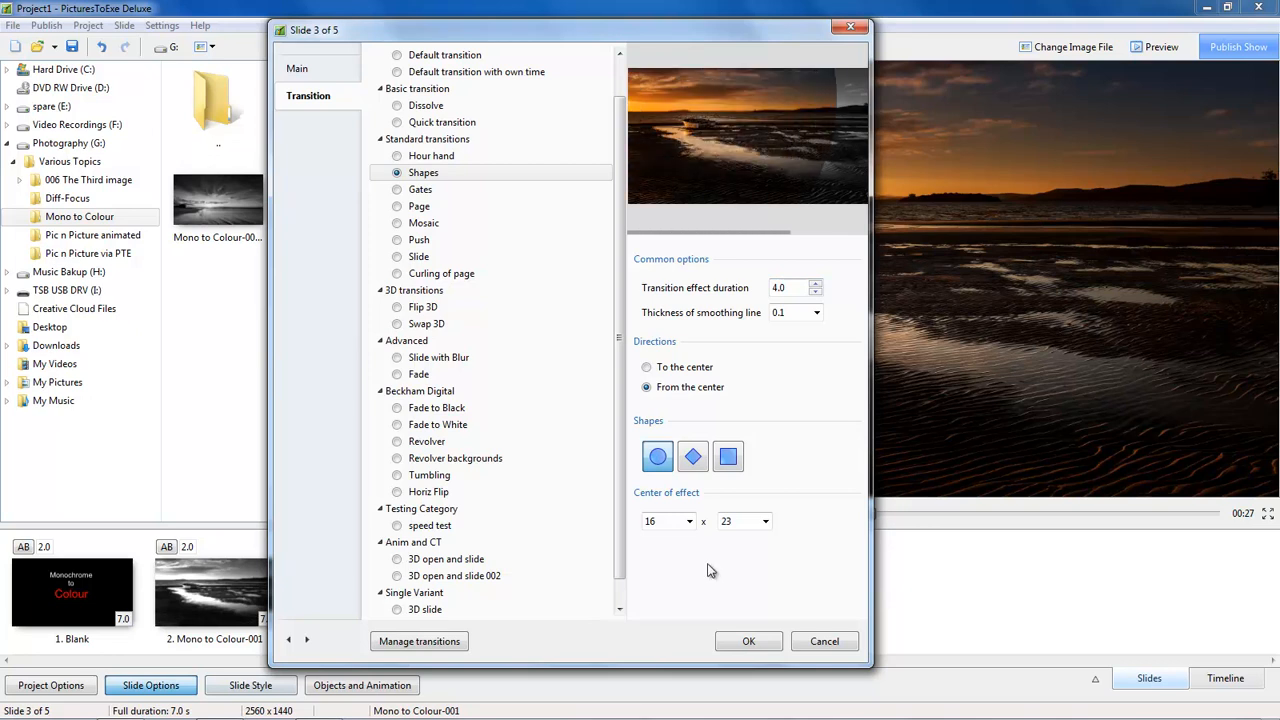
{"action": "left_click", "coordinate": [646, 367]}
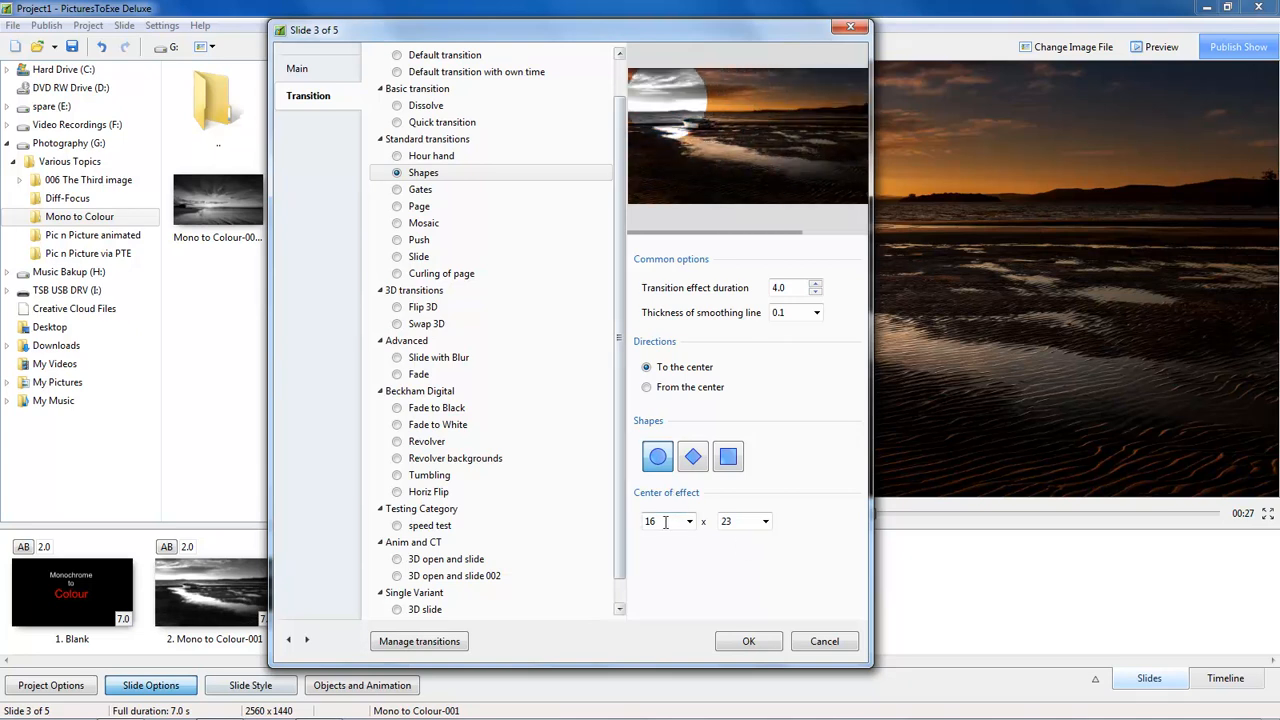
Set the transition's smoothing line thickness to 43.6 and apply the options to slide 3.
{"action": "left_click", "coordinate": [816, 312]}
{"action": "left_click_drag", "start_coordinate": [723, 333], "coordinate": [744, 339]}
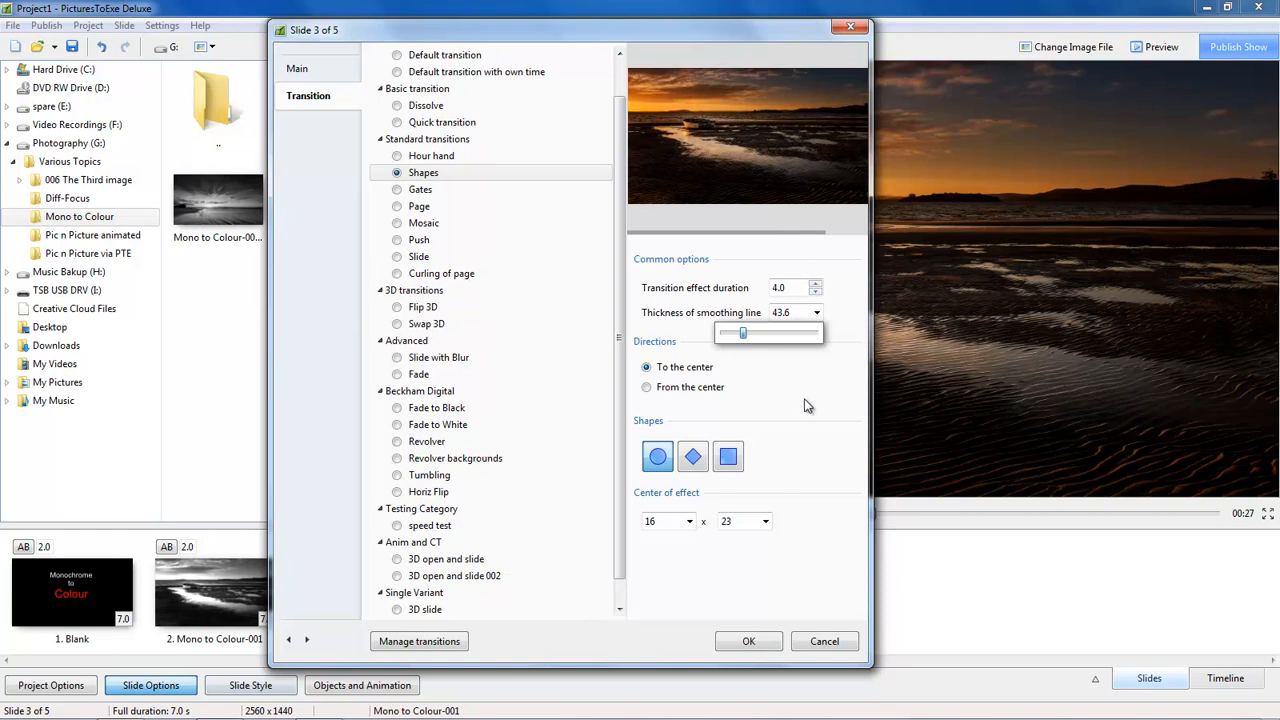
{"action": "left_click", "coordinate": [748, 641]}
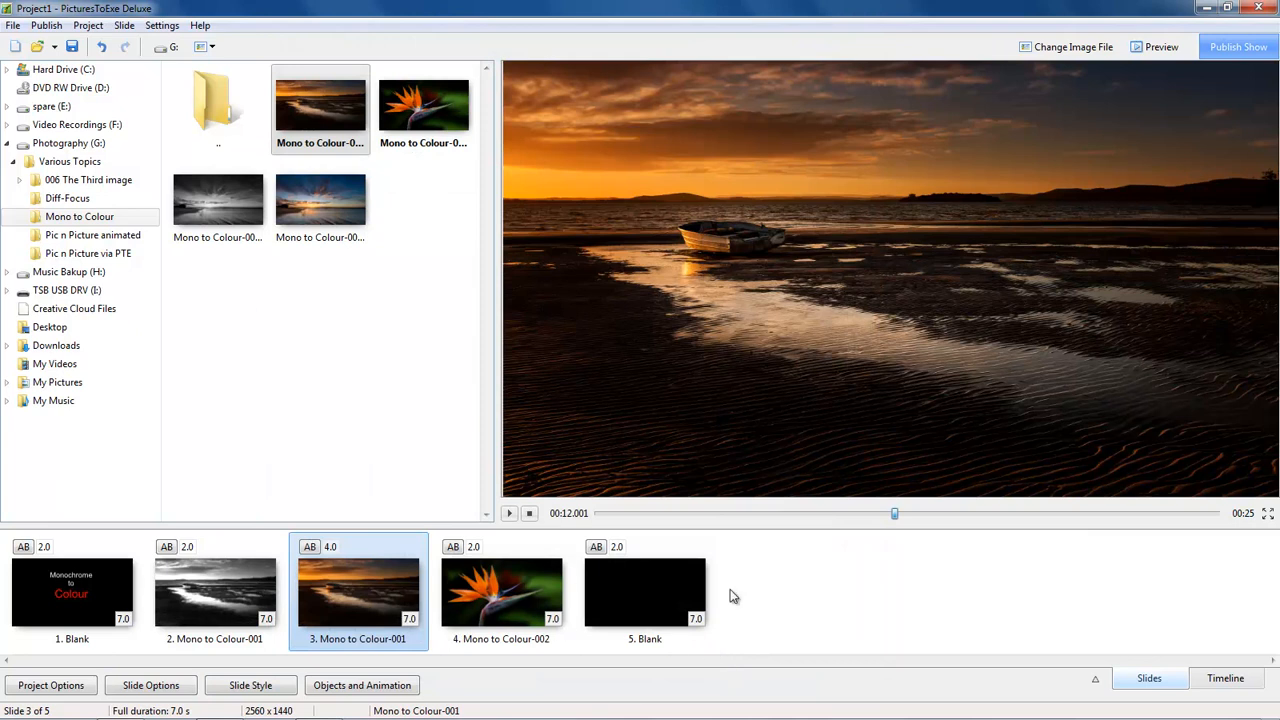
Retime slide 3 on the timeline to start at 12.050 s and last 11.95 s, with an 8-second transition.
{"action": "left_click", "coordinate": [1227, 678]}
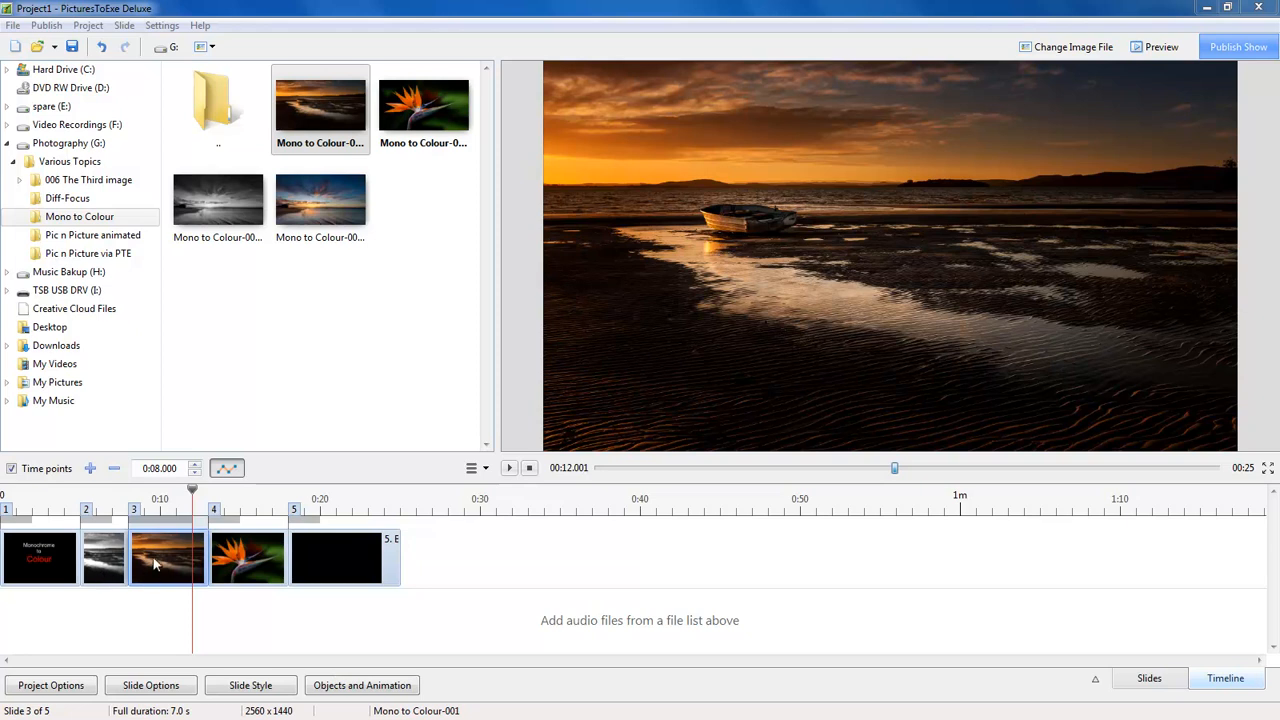
{"action": "left_click_drag", "start_coordinate": [161, 563], "coordinate": [367, 581]}
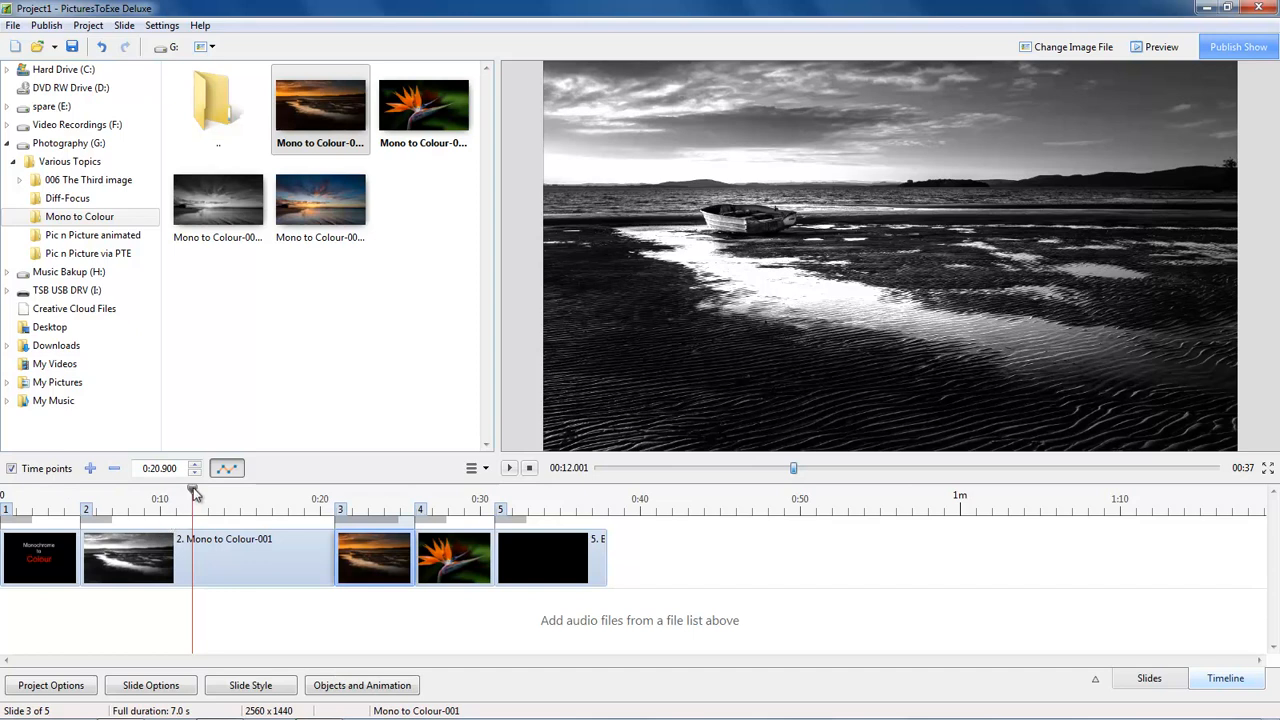
{"action": "mouse_move", "coordinate": [340, 510]}
{"action": "left_mouse_down"}
{"action": "mouse_move", "coordinate": [199, 510]}
{"action": "mouse_move", "coordinate": [199, 525]}
{"action": "mouse_move", "coordinate": [321, 522]}
{"action": "left_mouse_up"}
{"action": "left_click_drag", "start_coordinate": [421, 514], "coordinate": [357, 514]}
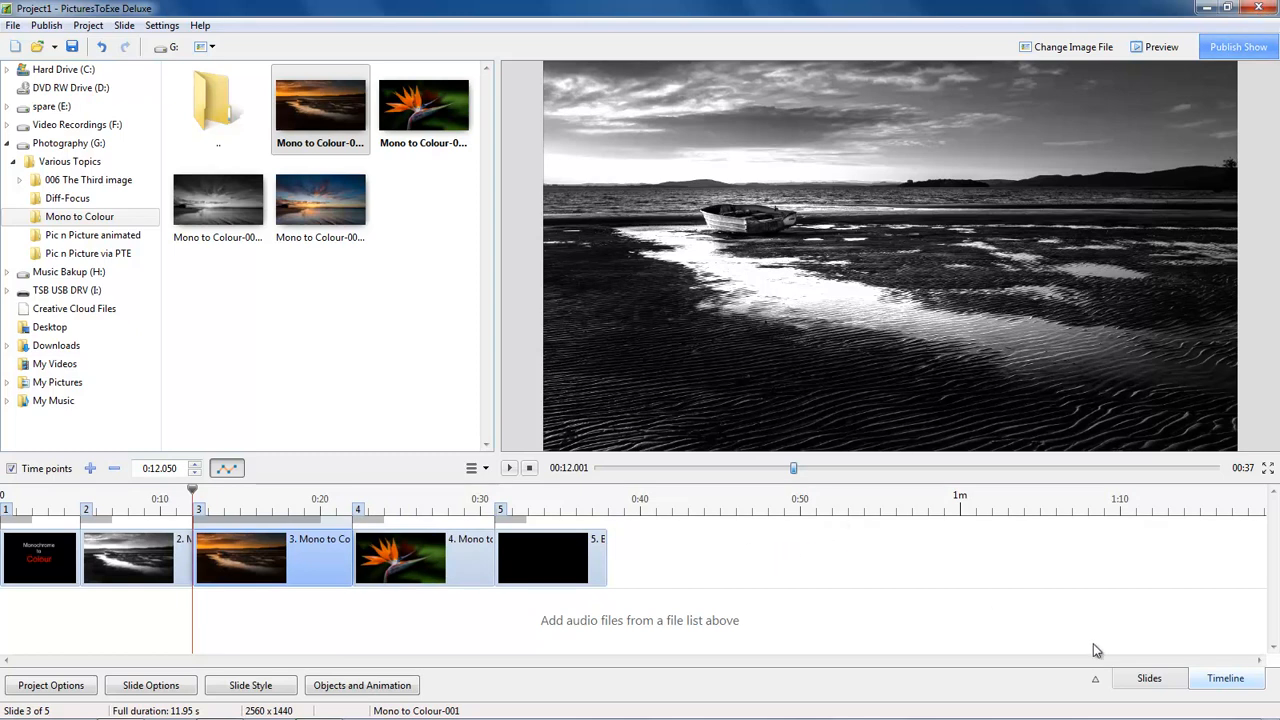
Return to the slide list and play the slide show from the title slide.
{"action": "left_click", "coordinate": [1156, 684]}
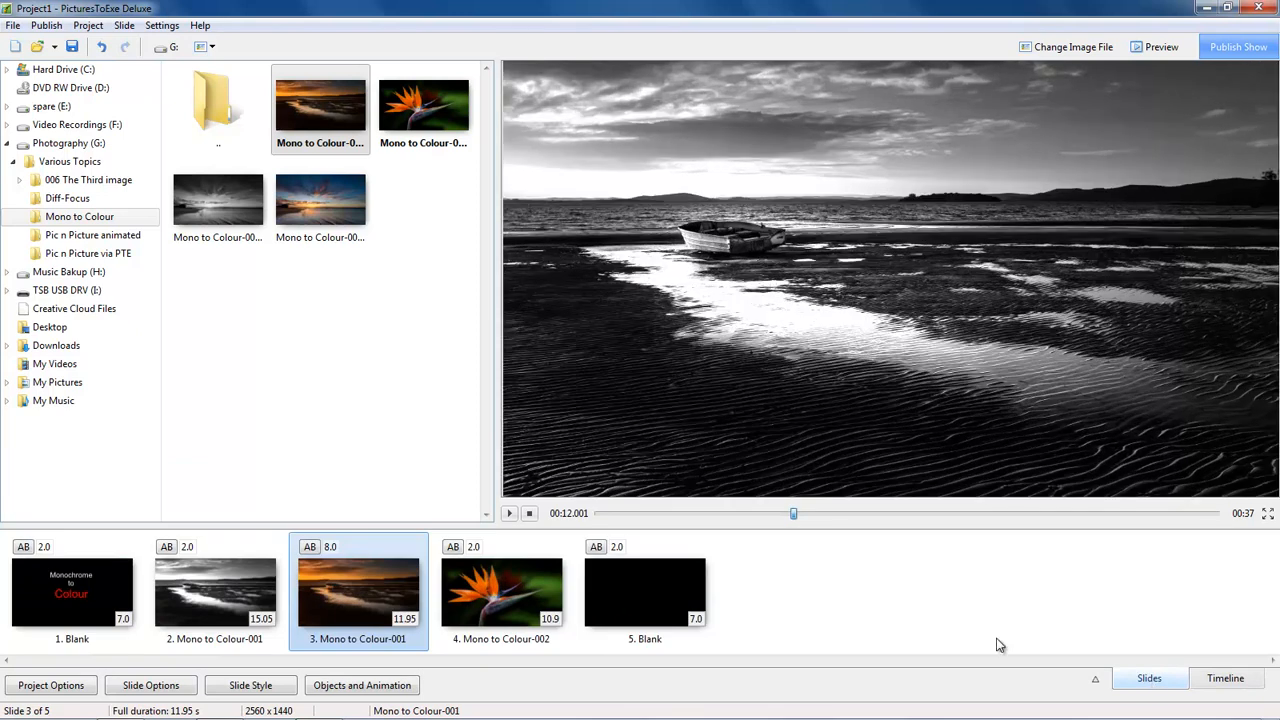
{"action": "left_click", "coordinate": [77, 585]}
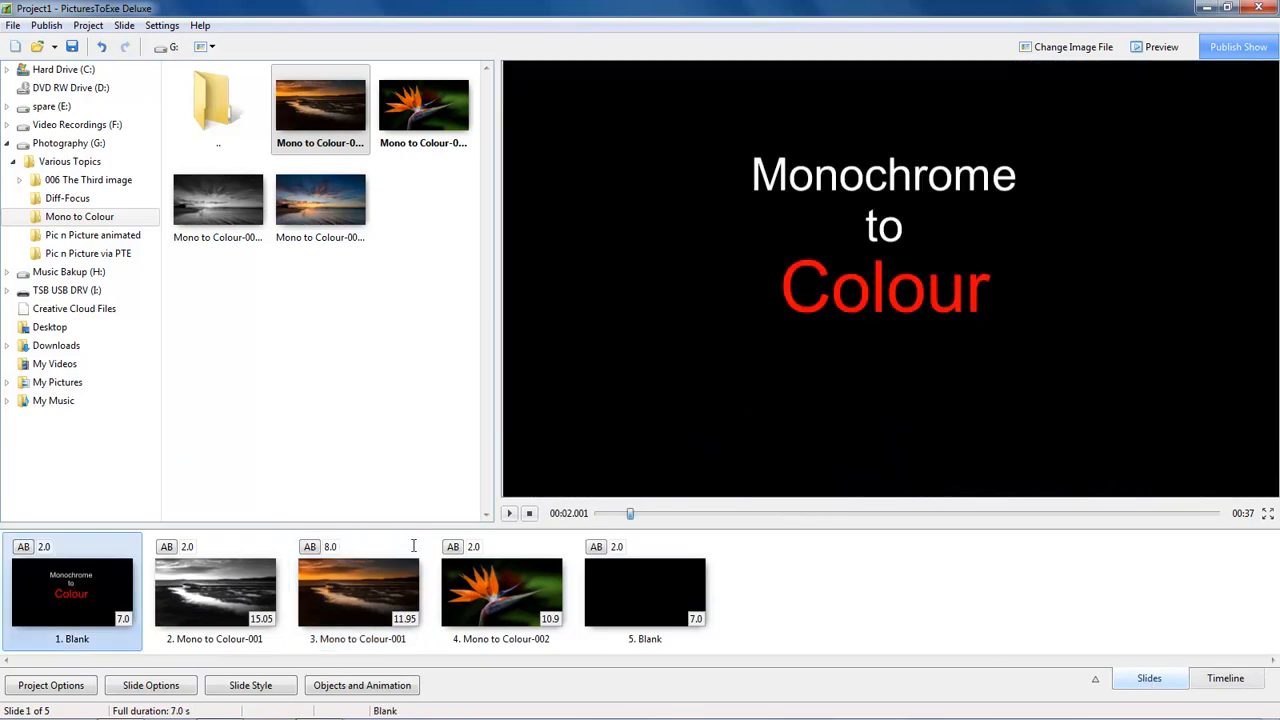
{"action": "left_click", "coordinate": [508, 514]}
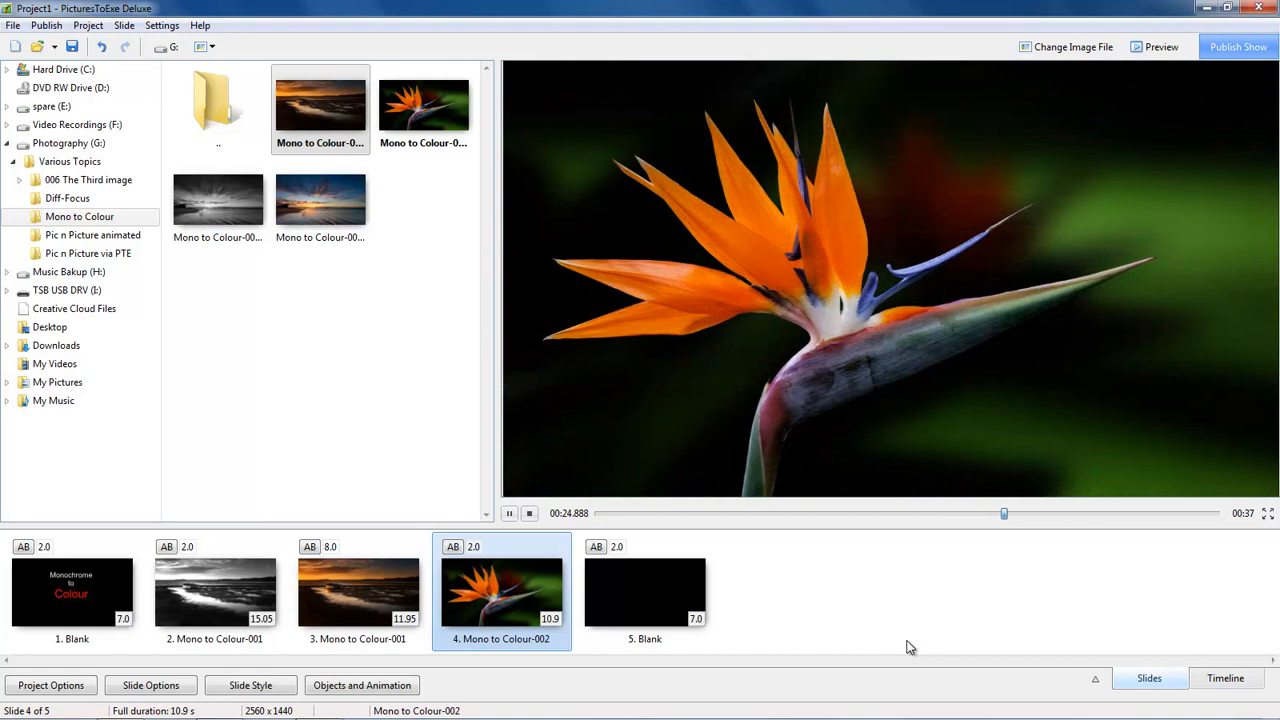
Change the direction of slide 3's Shapes transition to From the center.
{"action": "left_click", "coordinate": [349, 600]}
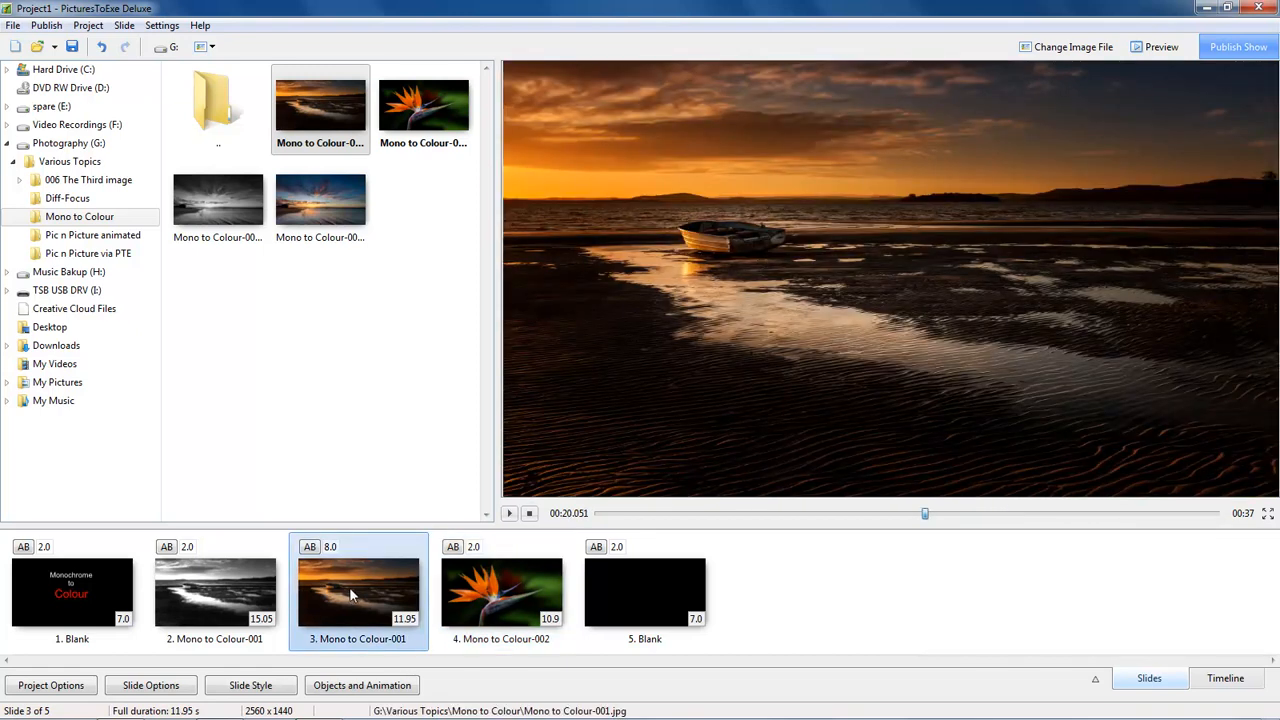
{"action": "left_click", "coordinate": [152, 686]}
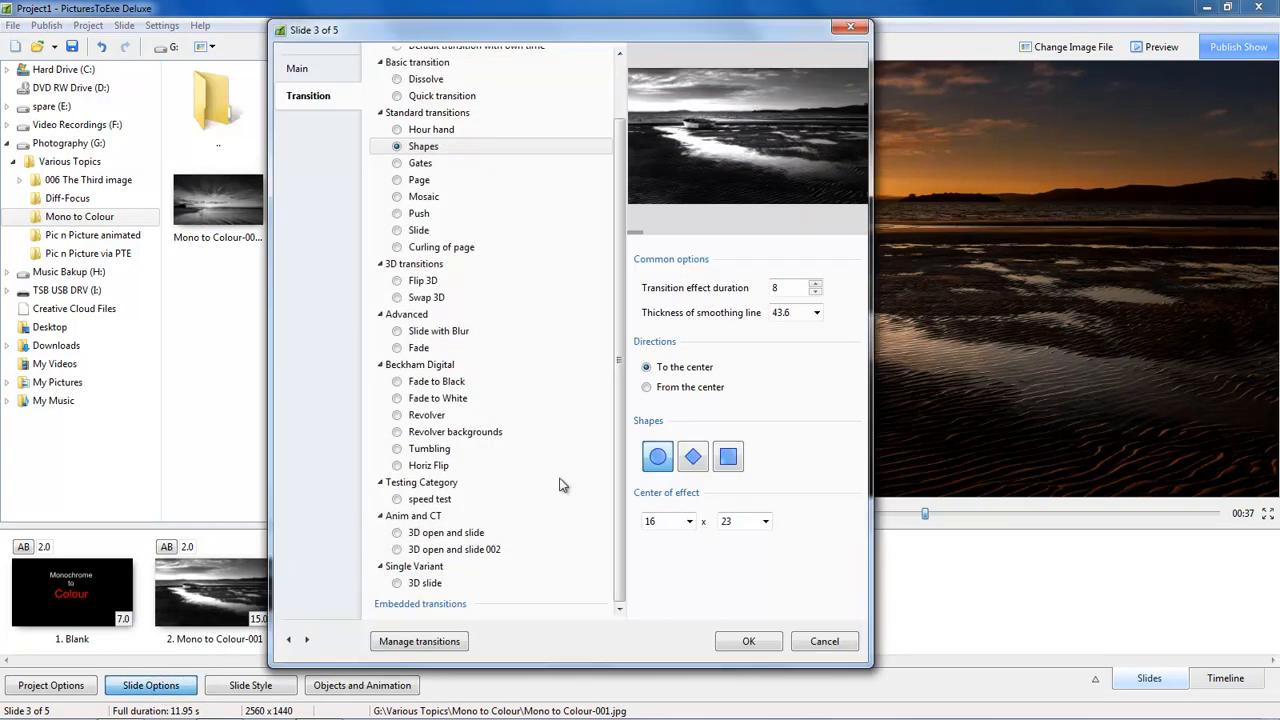
{"action": "left_click", "coordinate": [647, 388]}
{"action": "left_click", "coordinate": [748, 642]}
Play the slide show from the monochrome slide 2 through slide 3's transition.
{"action": "left_click", "coordinate": [206, 618]}
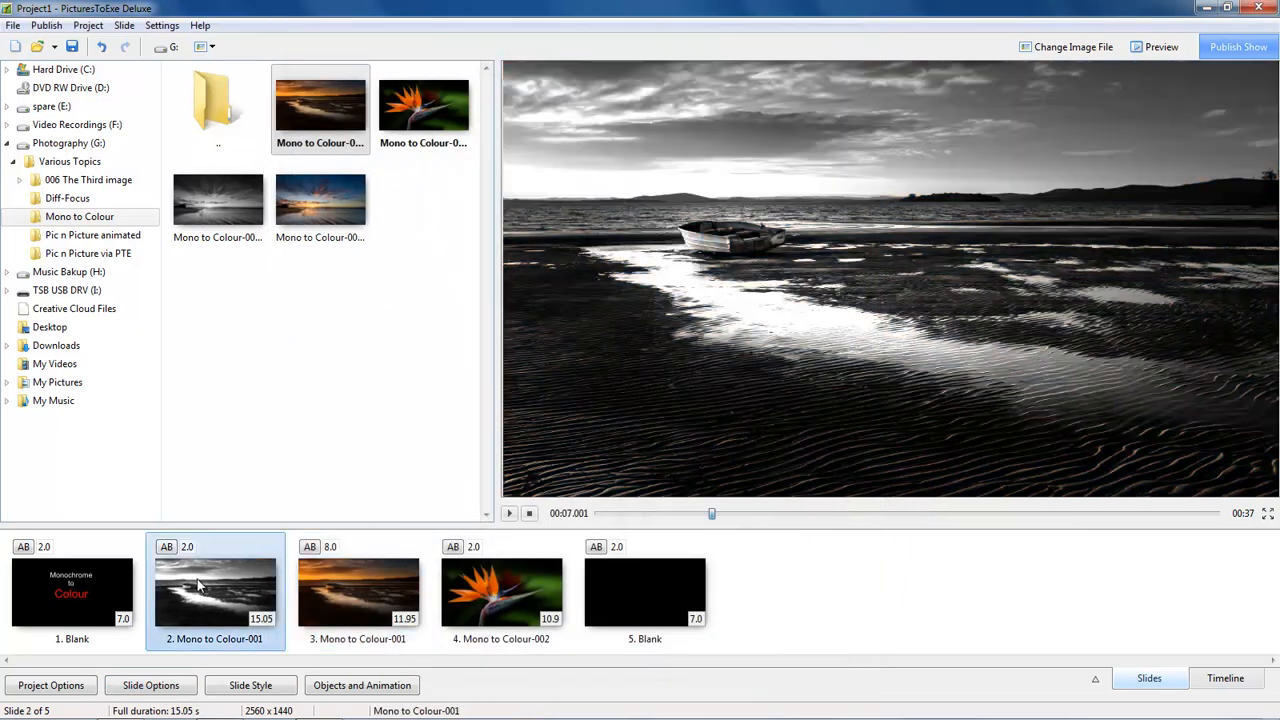
{"action": "left_click", "coordinate": [509, 513]}
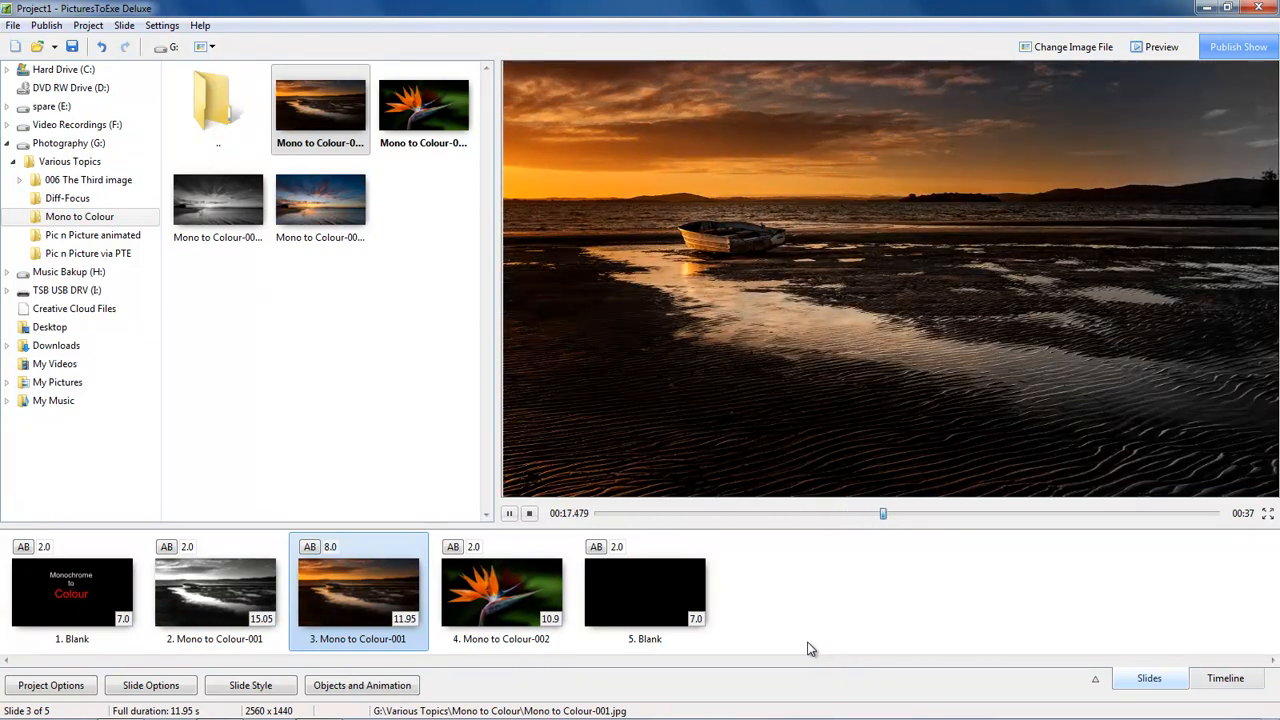
{"action": "key", "text": "space"}
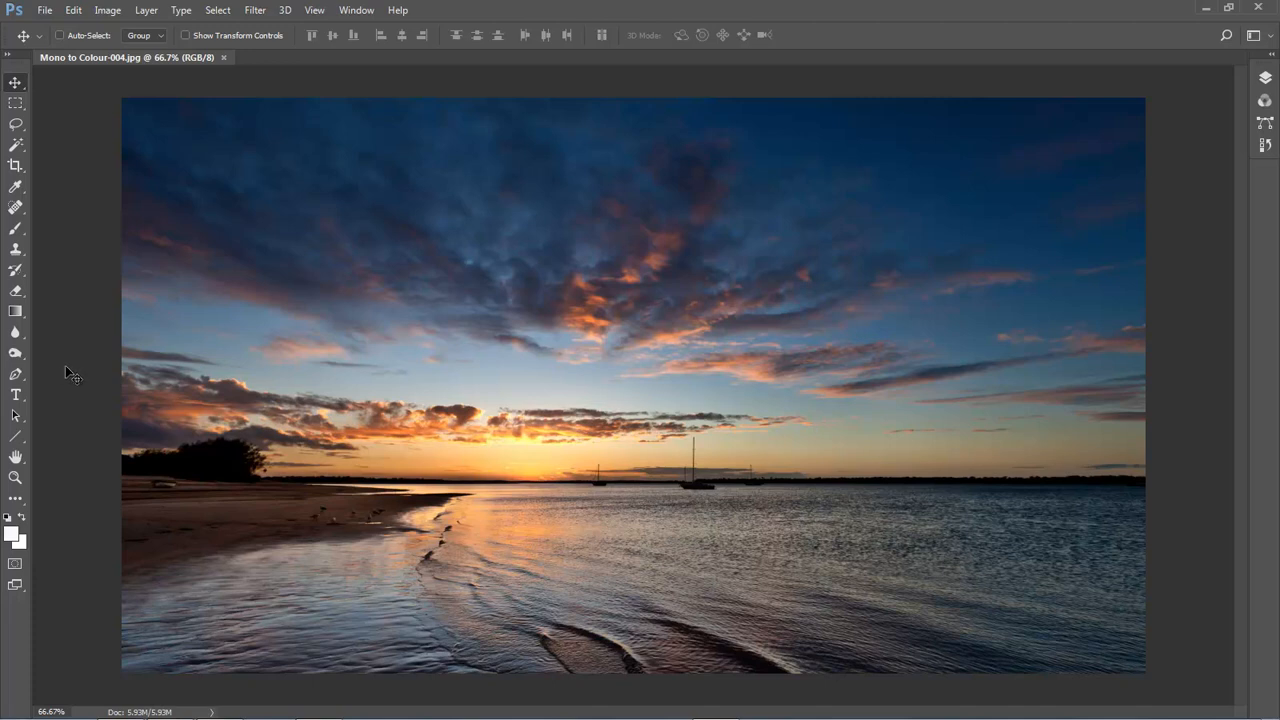
Try a Black & White adjustment with the Green Filter preset on the Mono to Colour-004 sunset photo.
{"action": "left_click", "coordinate": [107, 12]}
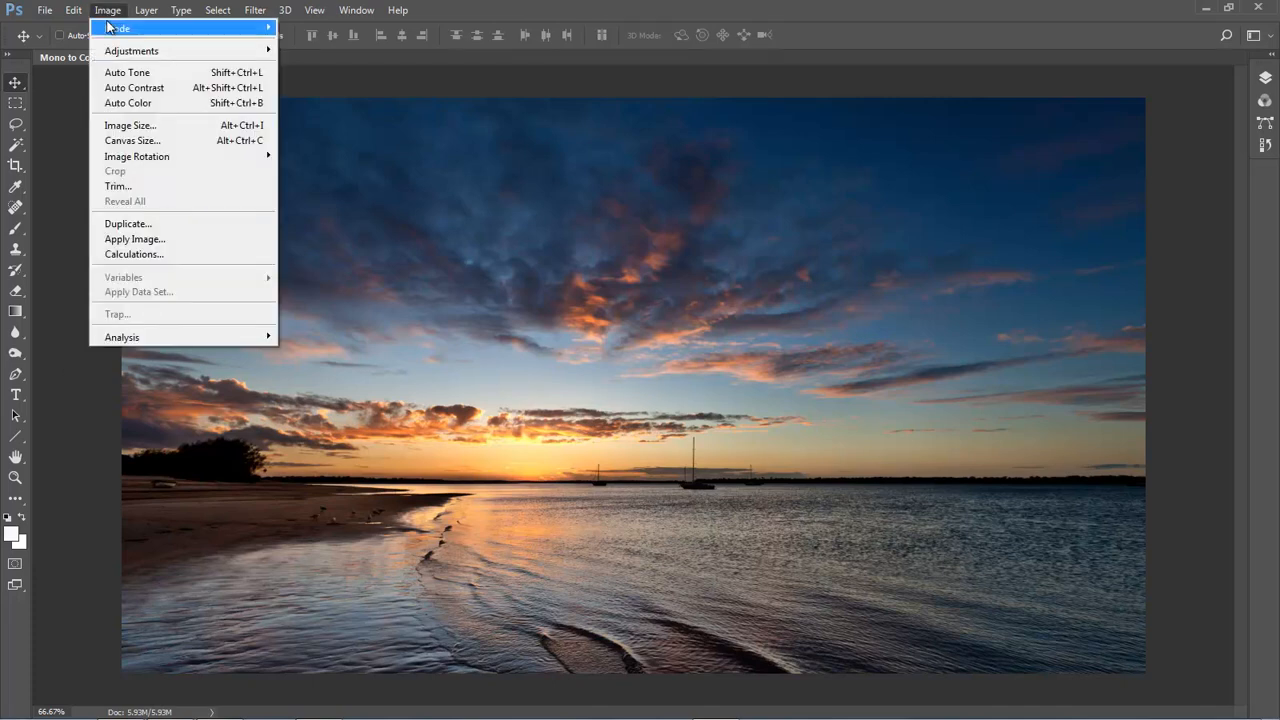
{"action": "mouse_move", "coordinate": [124, 52]}
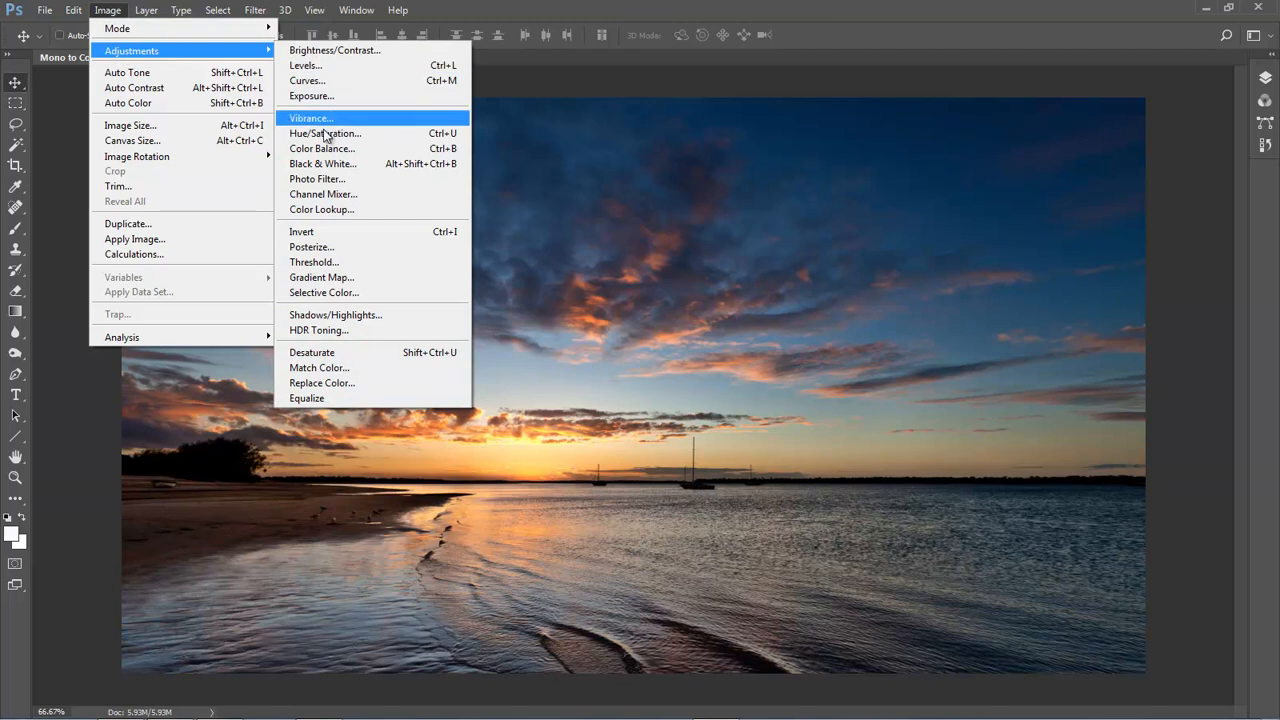
{"action": "left_click", "coordinate": [322, 163]}
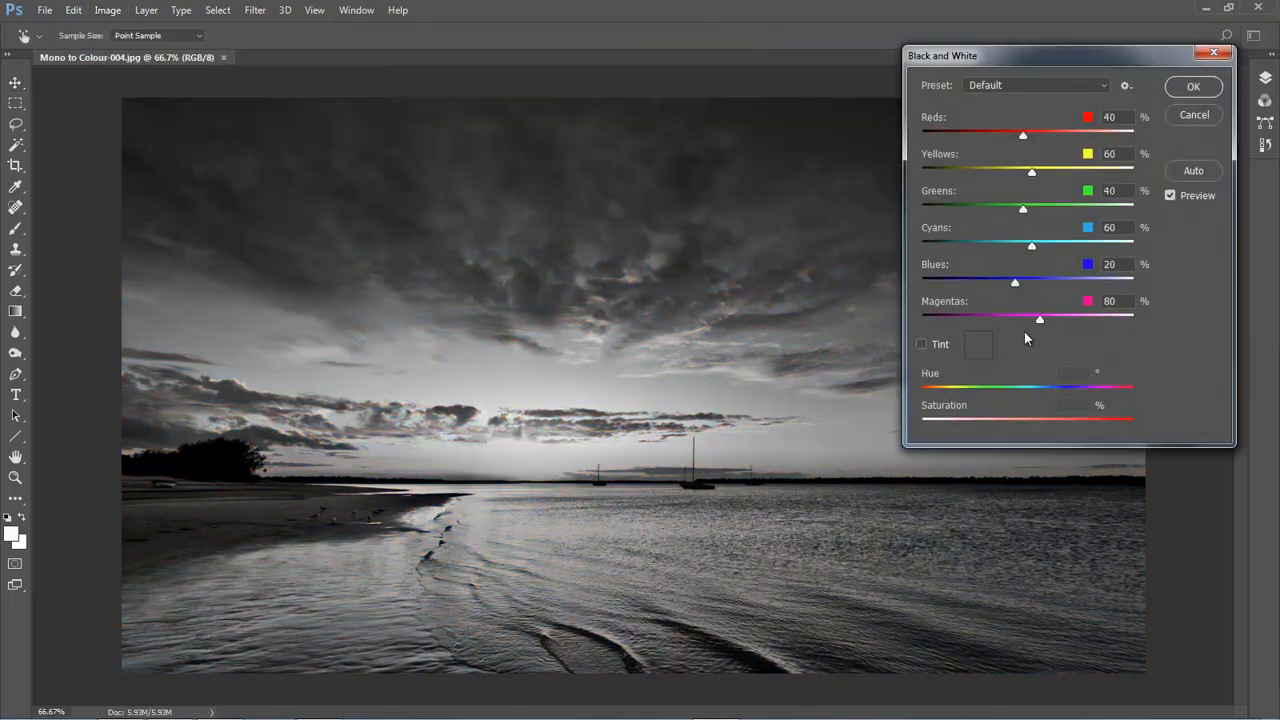
{"action": "left_click", "coordinate": [1103, 88]}
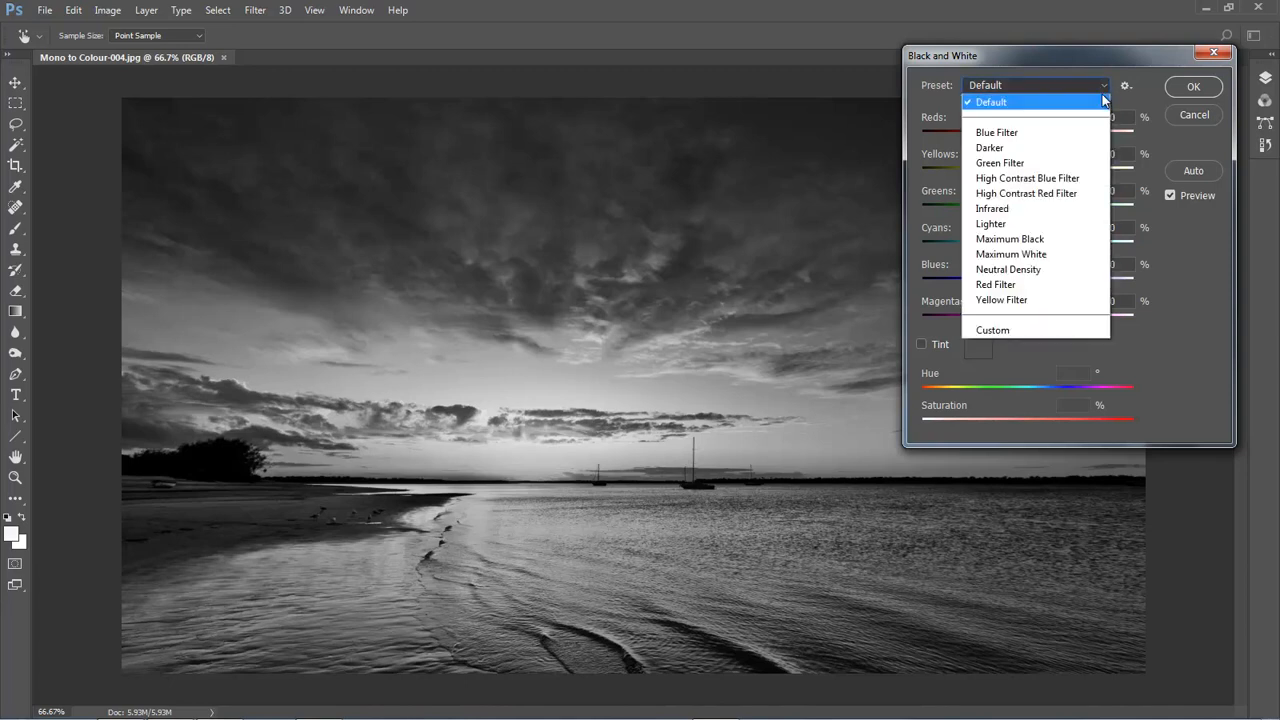
{"action": "left_click", "coordinate": [1082, 163]}
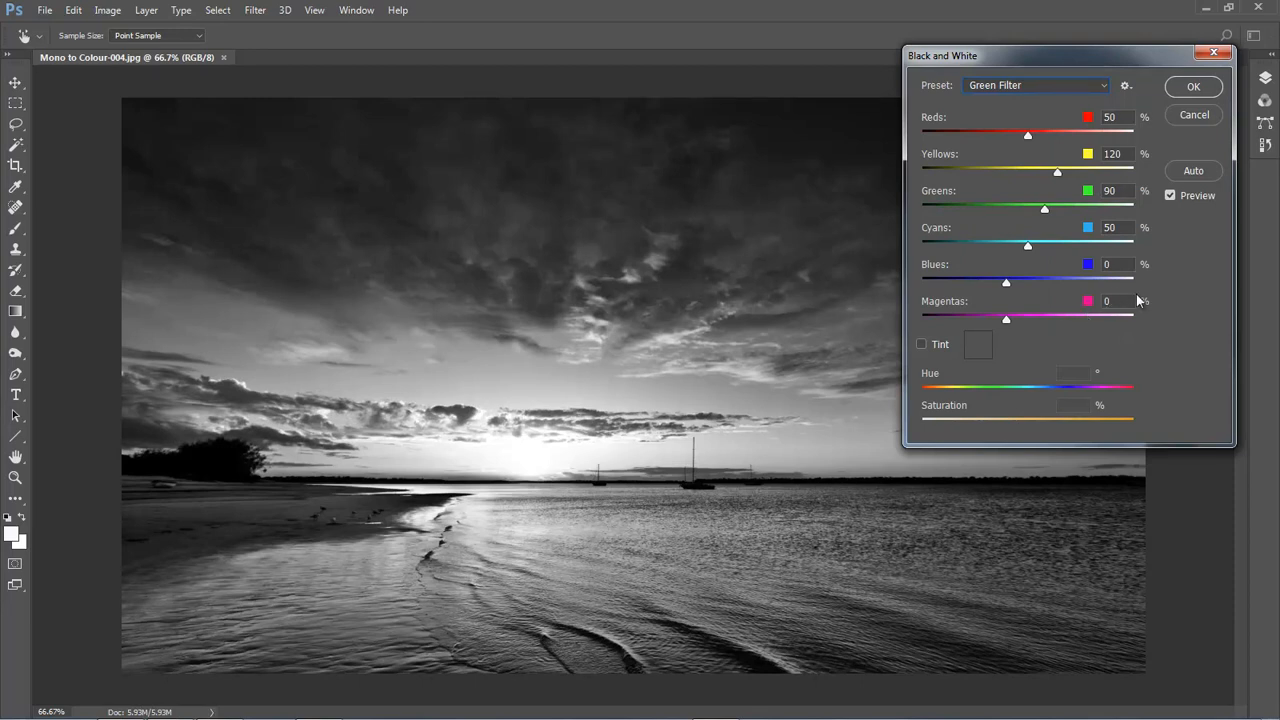
Toggle the adjustment preview to compare the black-and-white conversion with the original colours.
{"action": "left_click", "coordinate": [1170, 195]}
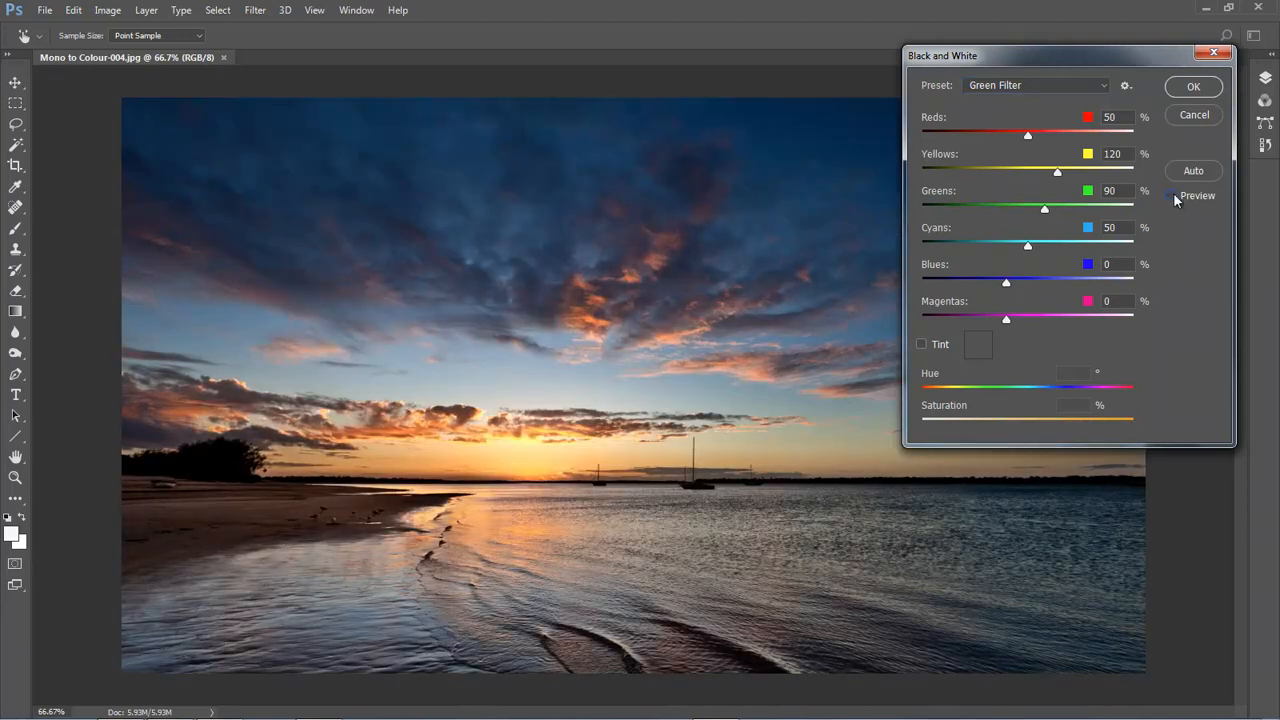
{"action": "left_click", "coordinate": [1172, 196]}
{"action": "left_click", "coordinate": [1171, 195]}
{"action": "left_click", "coordinate": [1171, 196]}
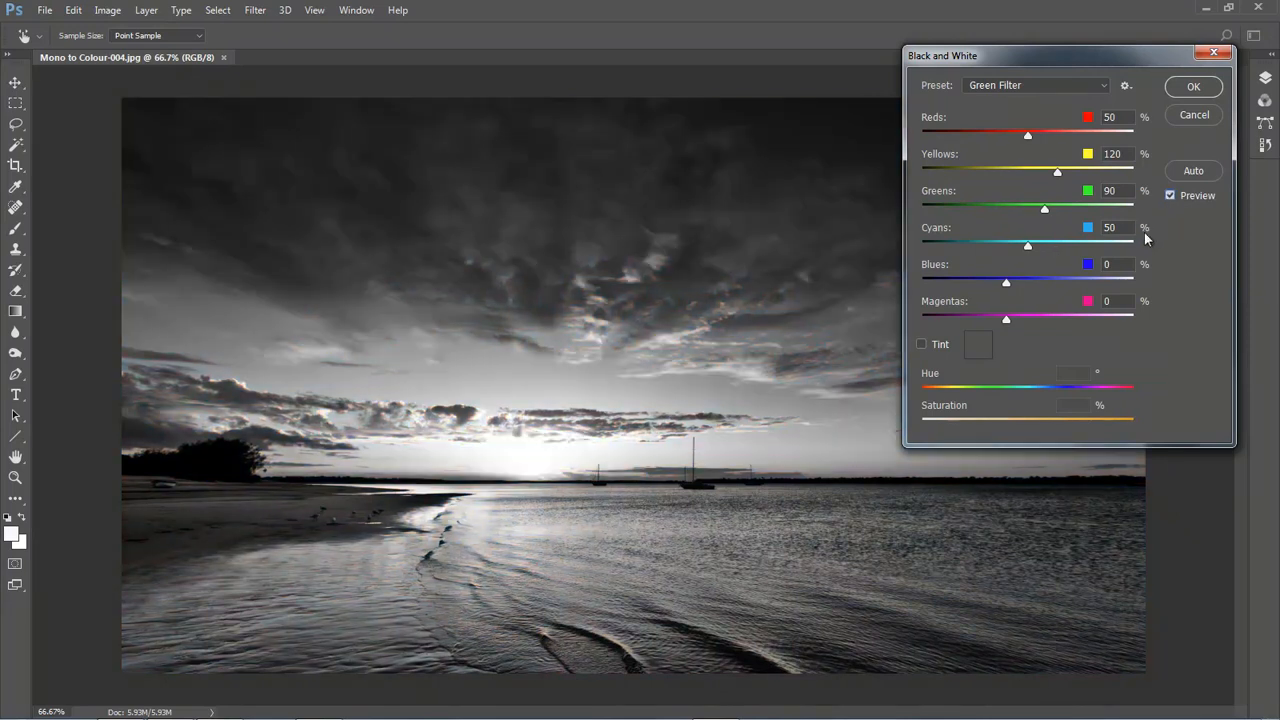
Try custom black-and-white values of 42% for Cyans and 47% for Blues, and discard the adjustment.
{"action": "mouse_move", "coordinate": [1007, 285]}
{"action": "left_mouse_down"}
{"action": "mouse_move", "coordinate": [996, 287]}
{"action": "mouse_move", "coordinate": [1073, 290]}
{"action": "mouse_move", "coordinate": [1022, 287]}
{"action": "mouse_move", "coordinate": [1076, 250]}
{"action": "mouse_move", "coordinate": [965, 254]}
{"action": "mouse_move", "coordinate": [1023, 250]}
{"action": "mouse_move", "coordinate": [1027, 285]}
{"action": "left_mouse_up"}
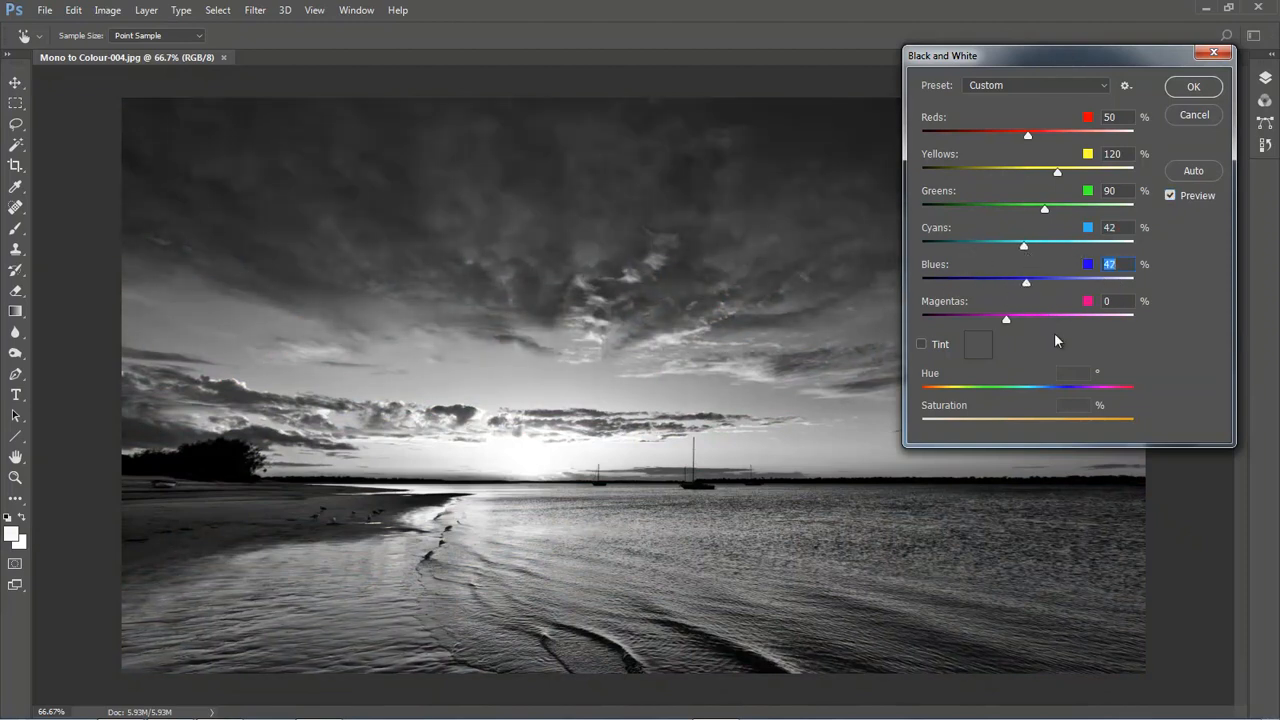
{"action": "left_click", "coordinate": [1190, 114]}
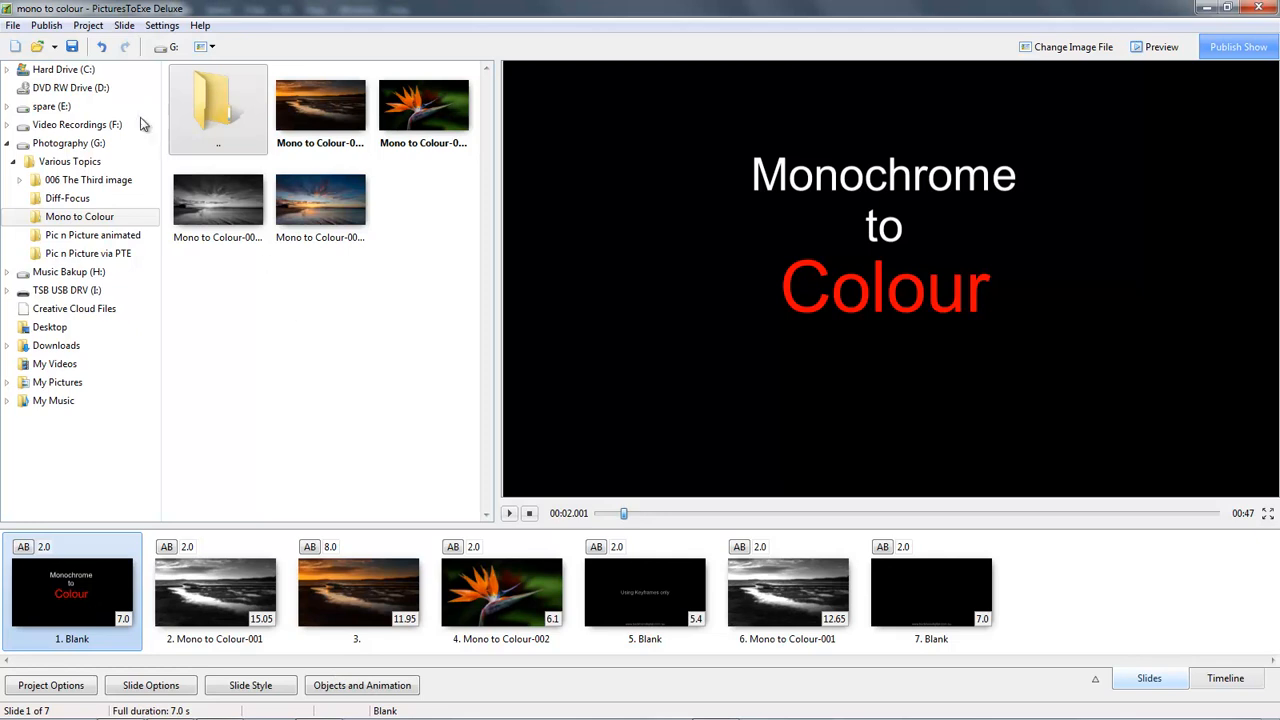
In PicturesToExe, start a new project named Project1 without saving the changes to the mono to colour project.
{"action": "left_click", "coordinate": [14, 26]}
{"action": "left_click", "coordinate": [38, 45]}
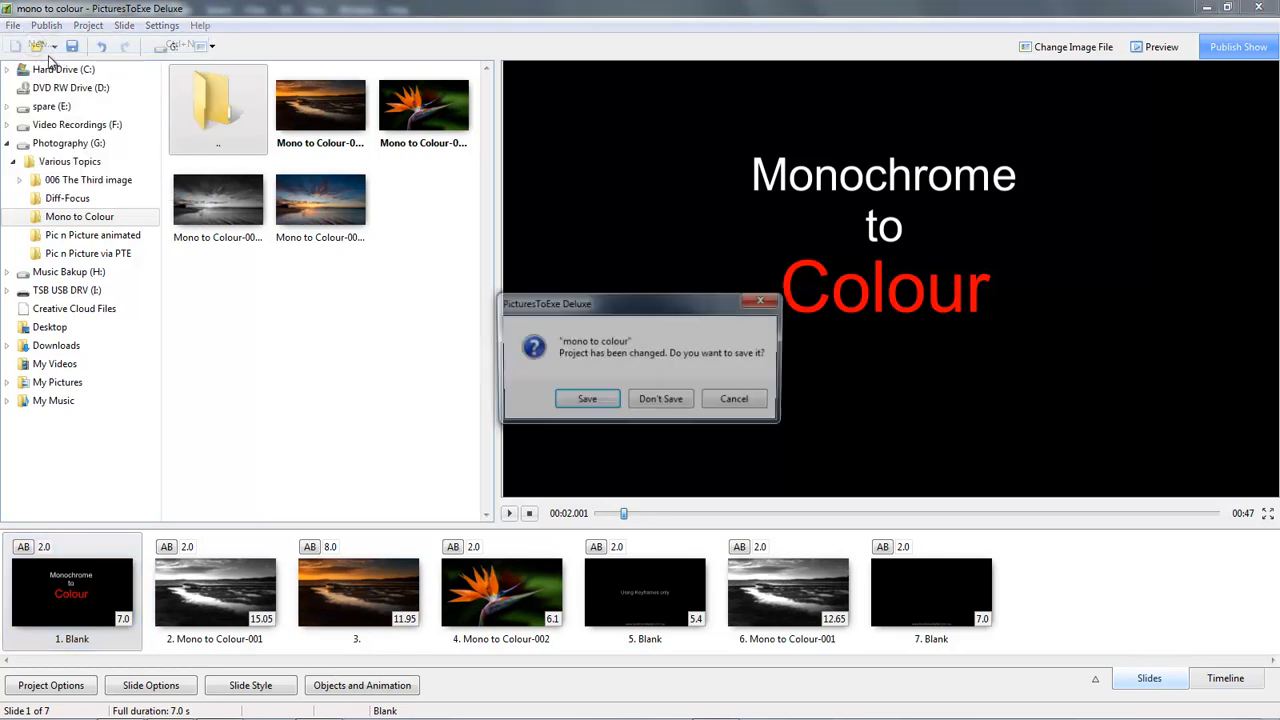
{"action": "left_click", "coordinate": [660, 400]}
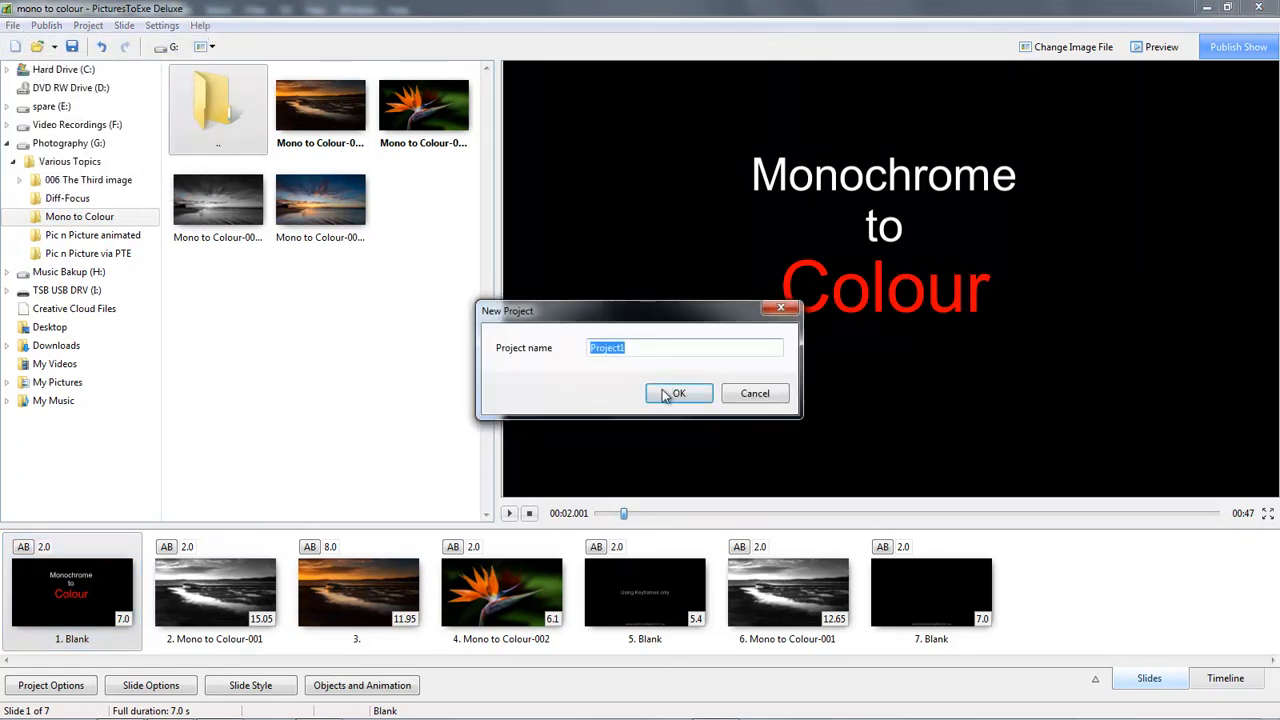
{"action": "left_click", "coordinate": [663, 393]}
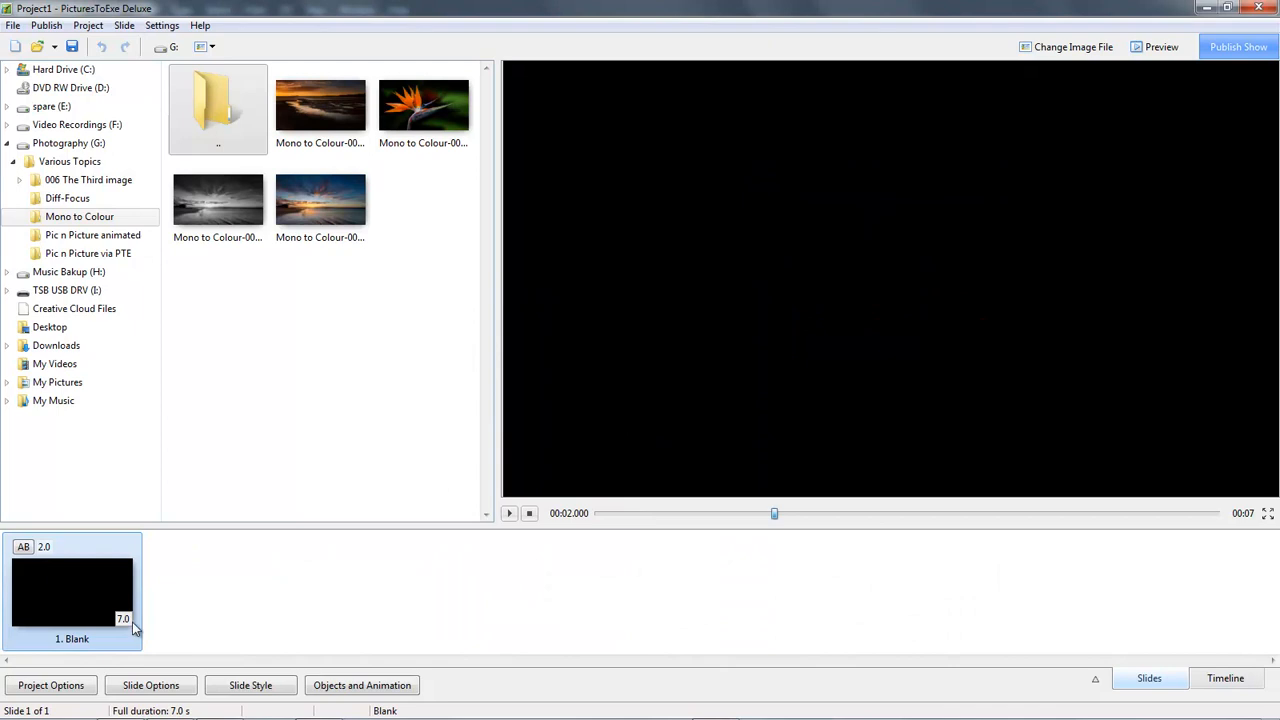
Apply the Demo slide style from the Mono to Colour category to the blank slide and select the first slide.
{"action": "left_click", "coordinate": [251, 692]}
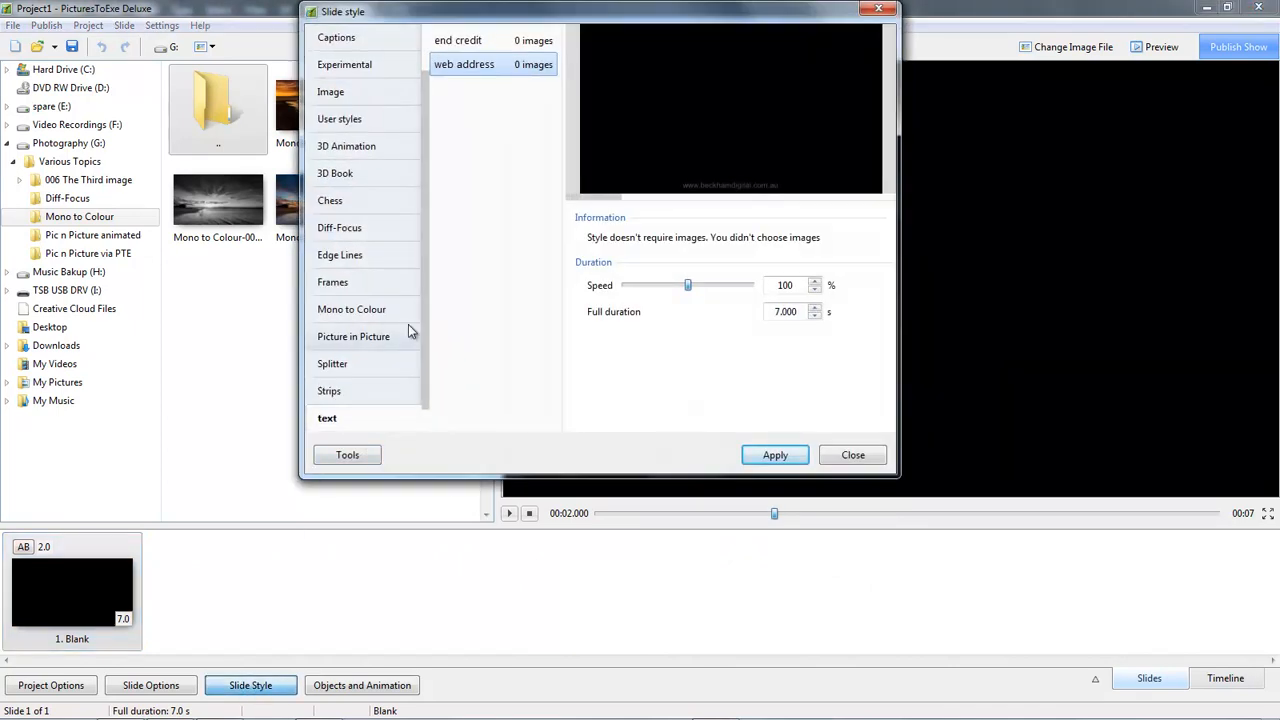
{"action": "left_click", "coordinate": [357, 310]}
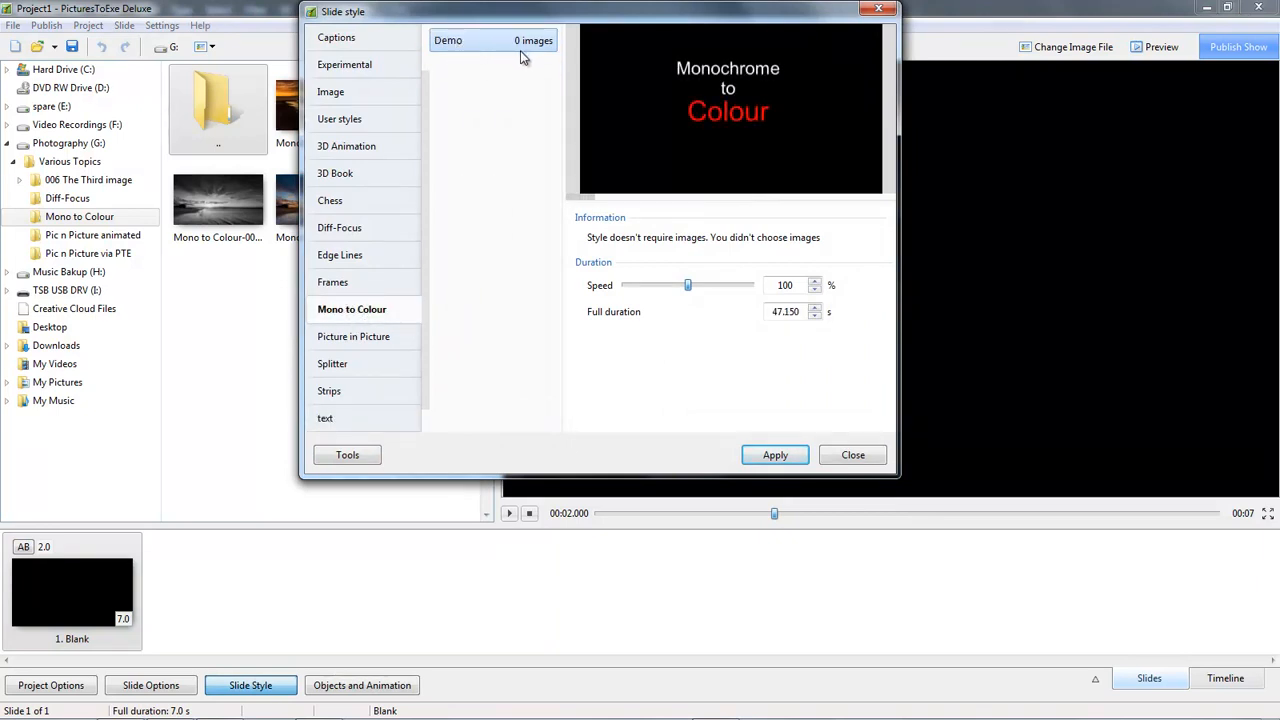
{"action": "double_click", "coordinate": [447, 43]}
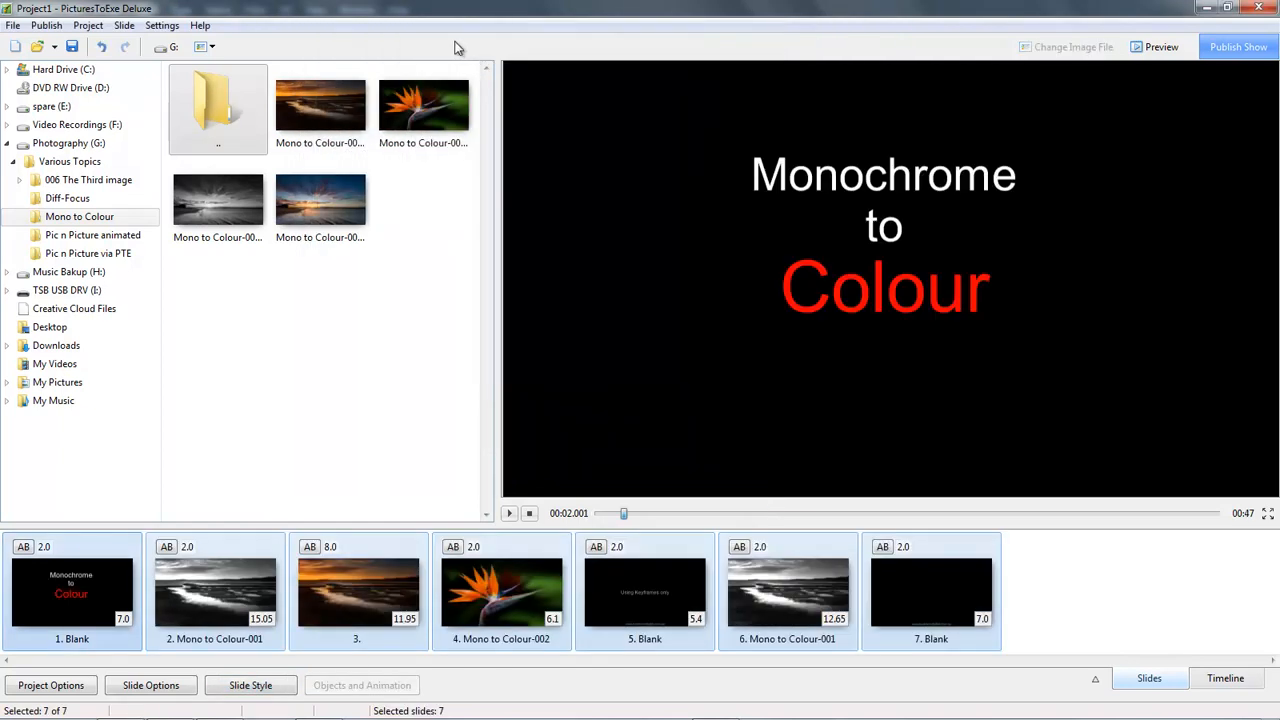
{"action": "left_click", "coordinate": [74, 605]}
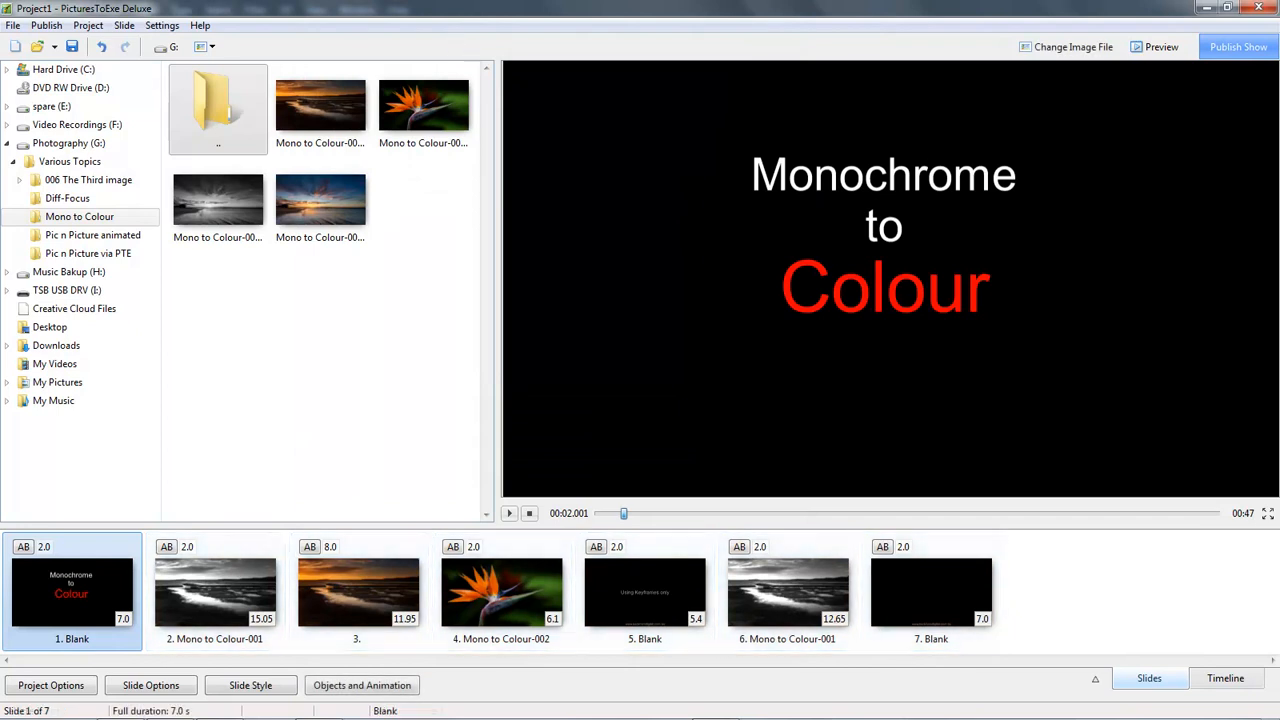